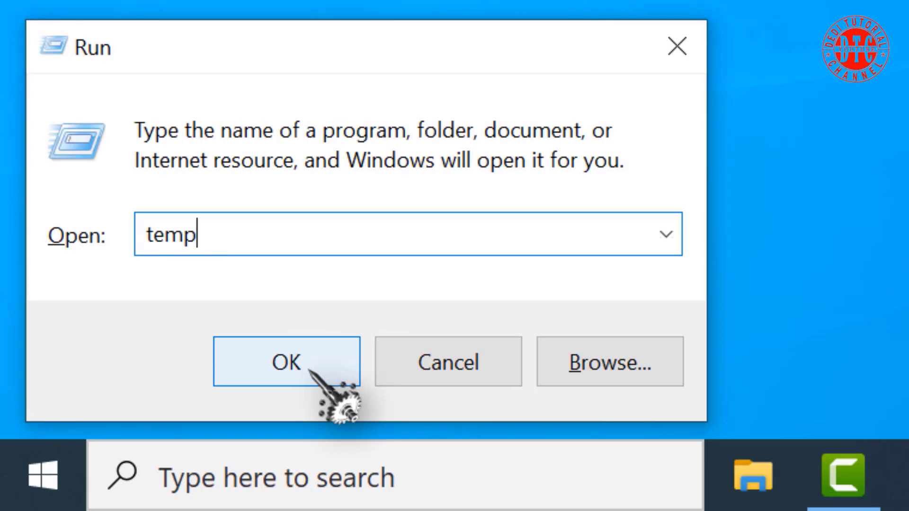
Open the Windows Temp folder with the Run command temp and delete all of its contents.
left_click(308, 370)
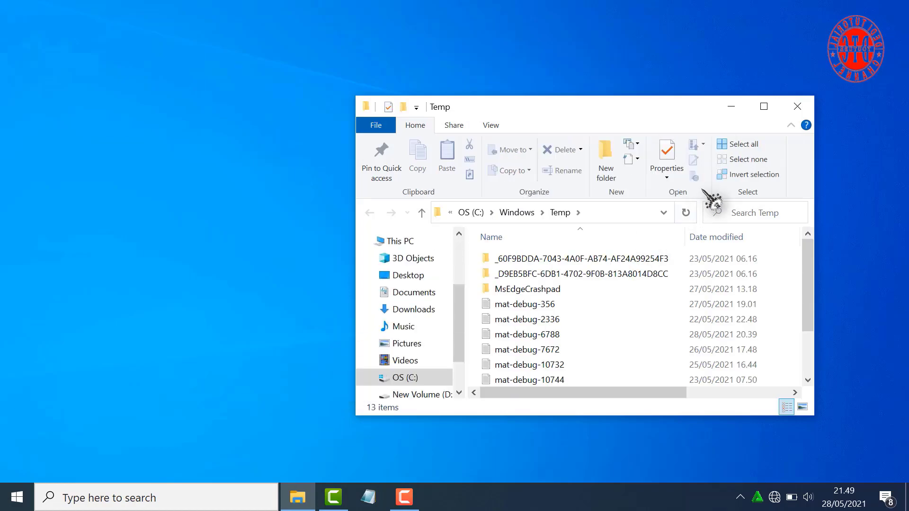
left_click(764, 107)
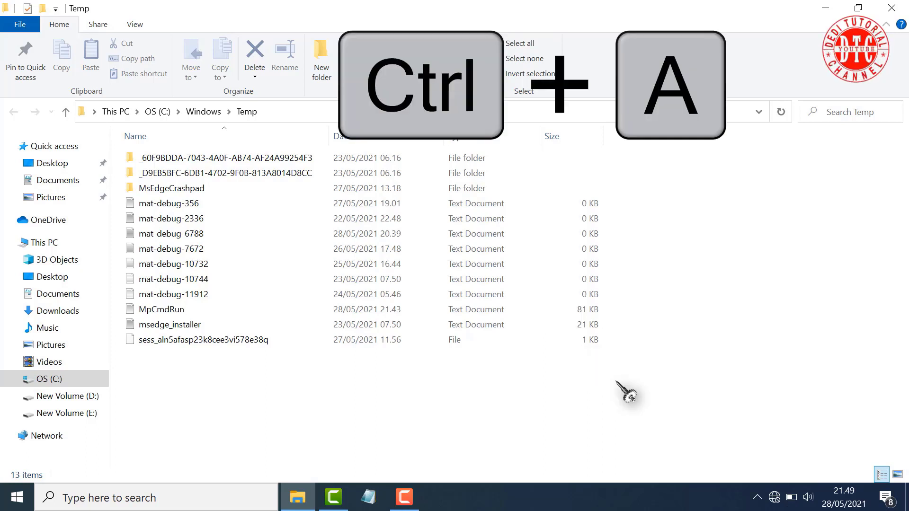
key("ctrl+a")
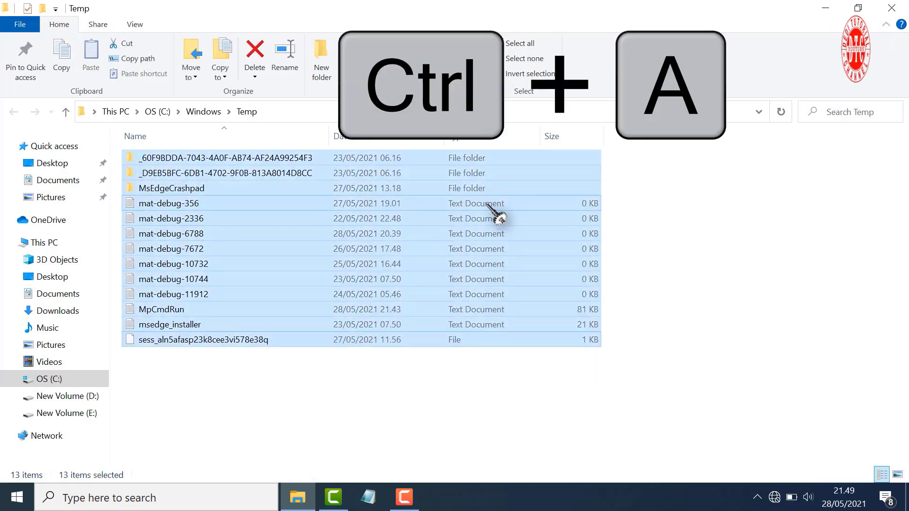
right_click(509, 259)
left_click(544, 201)
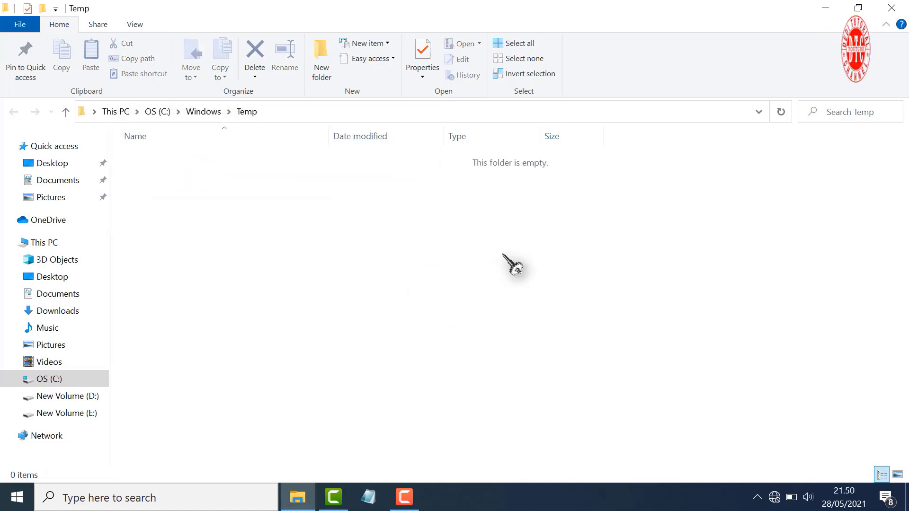
left_click(893, 8)
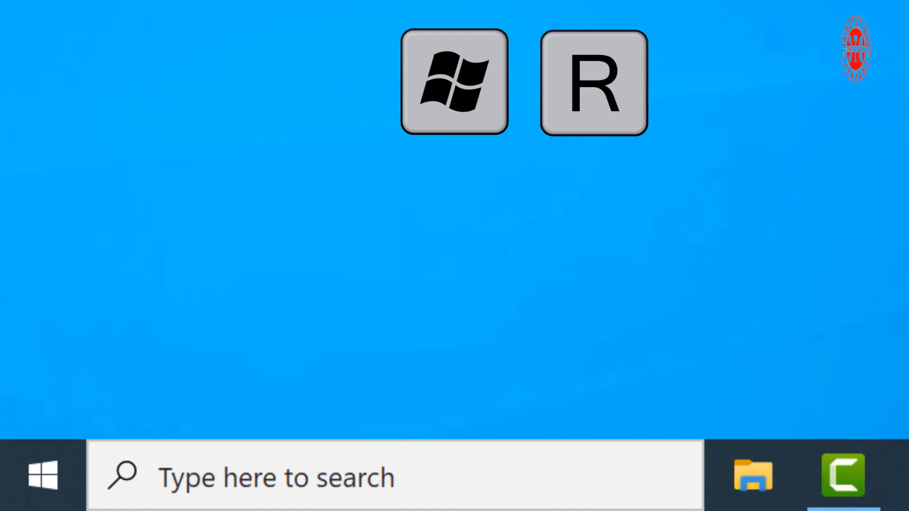
Open the user account's temporary files folder with the Run command %temp%.
key("super+r")
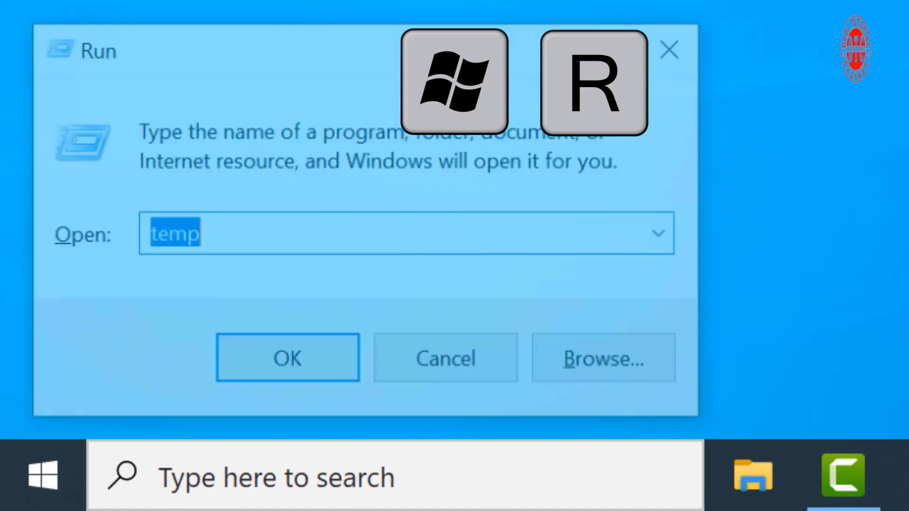
left_click(358, 235)
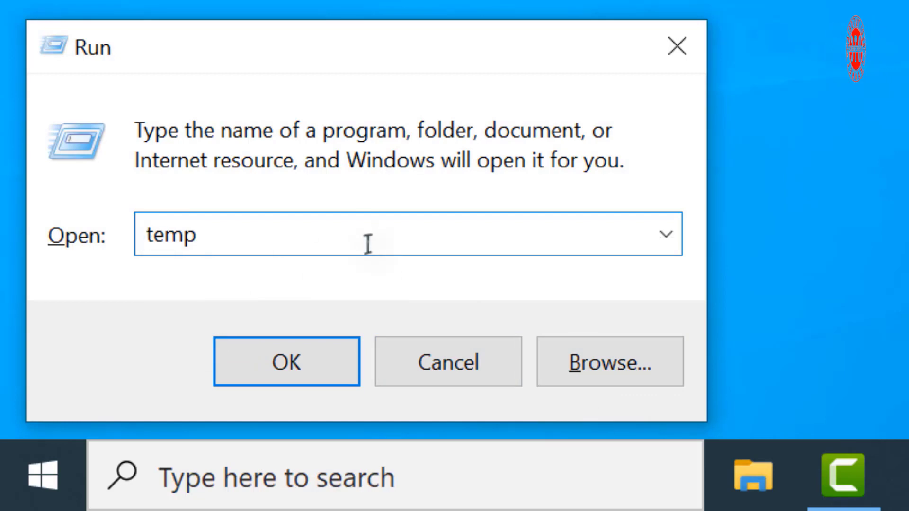
type("%")
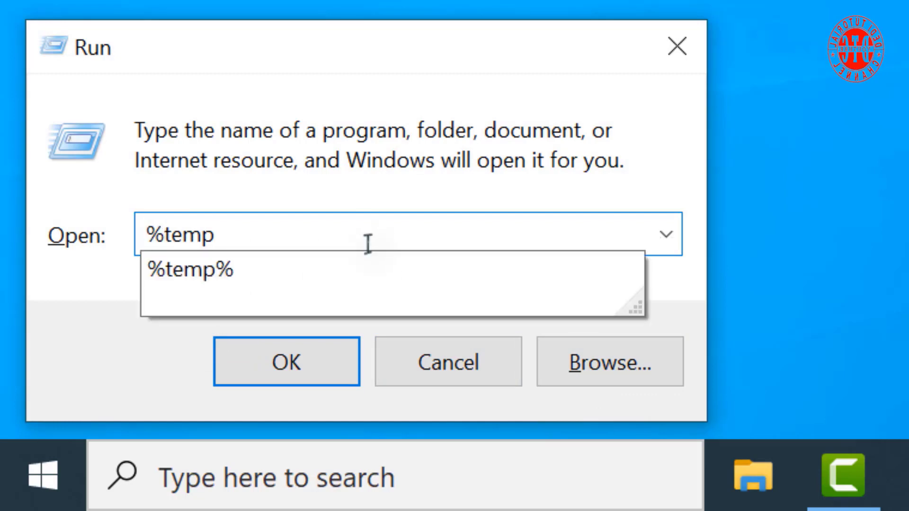
left_click(368, 244)
type("%")
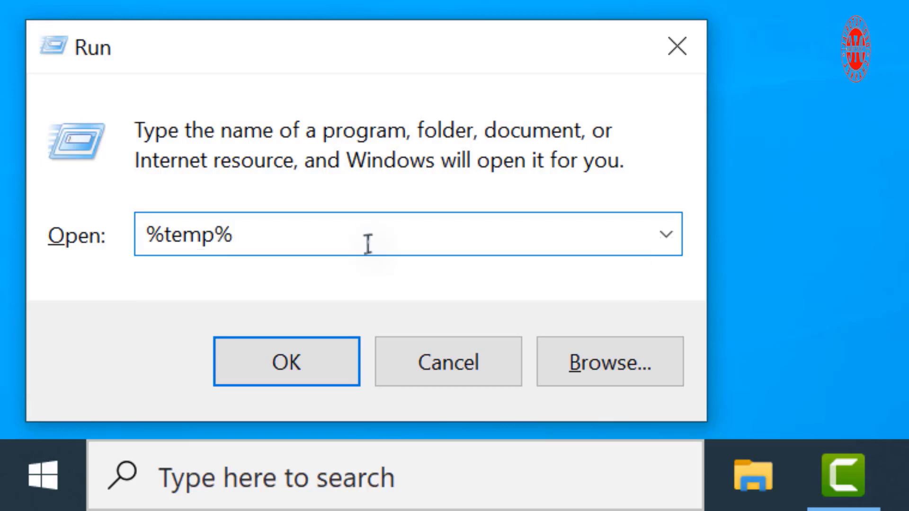
left_click(301, 361)
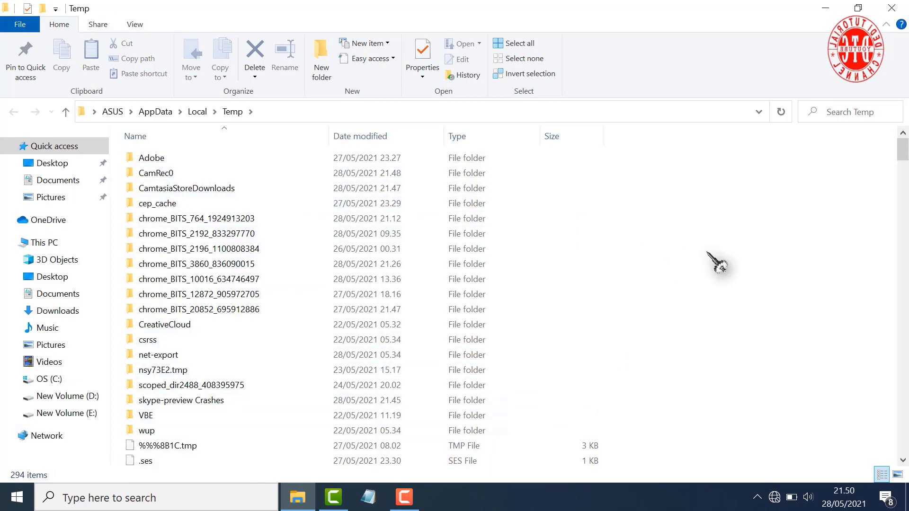
Delete everything in the user's Temp folder, skipping the in-use skype-preview Crashes folder and cancelling at the in-use TMP file.
key("ctrl+a")
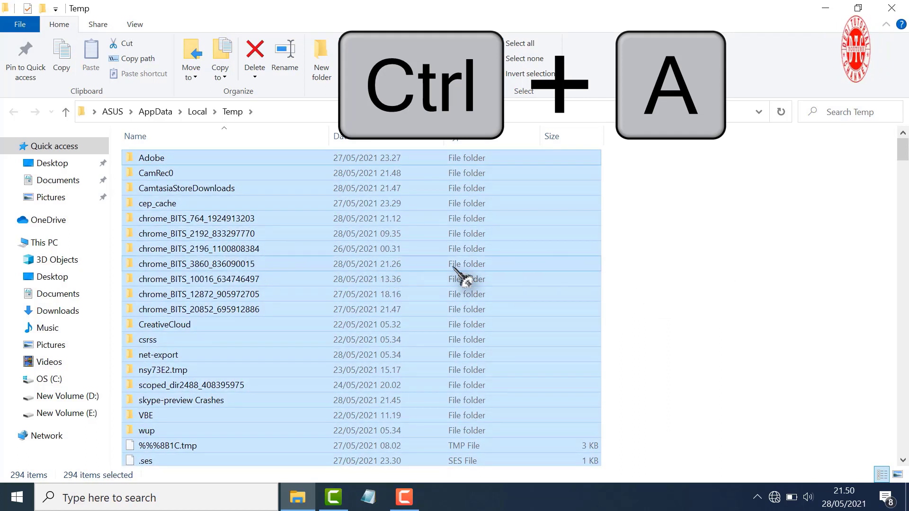
right_click(499, 271)
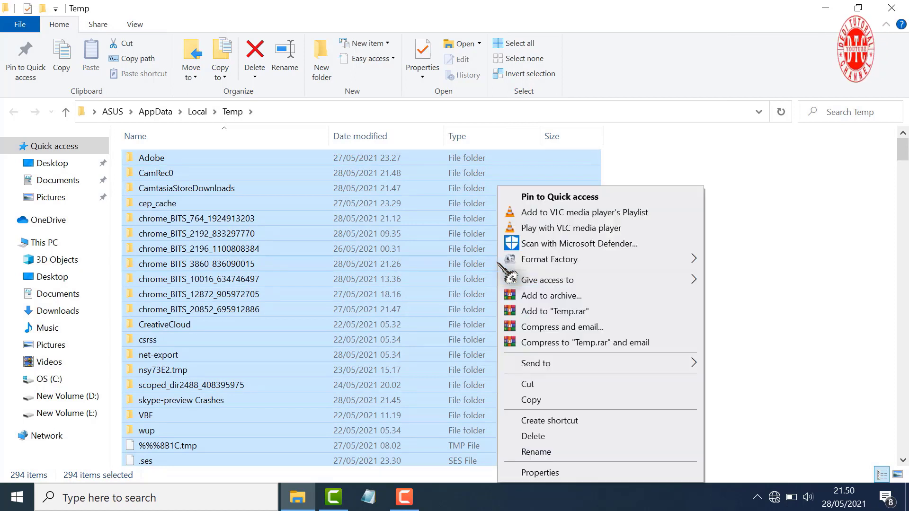
left_click(535, 436)
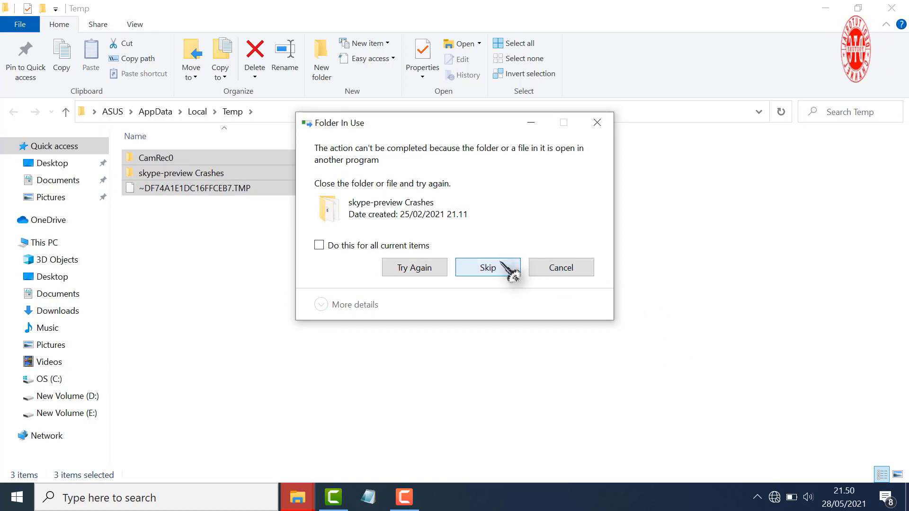
left_click(495, 268)
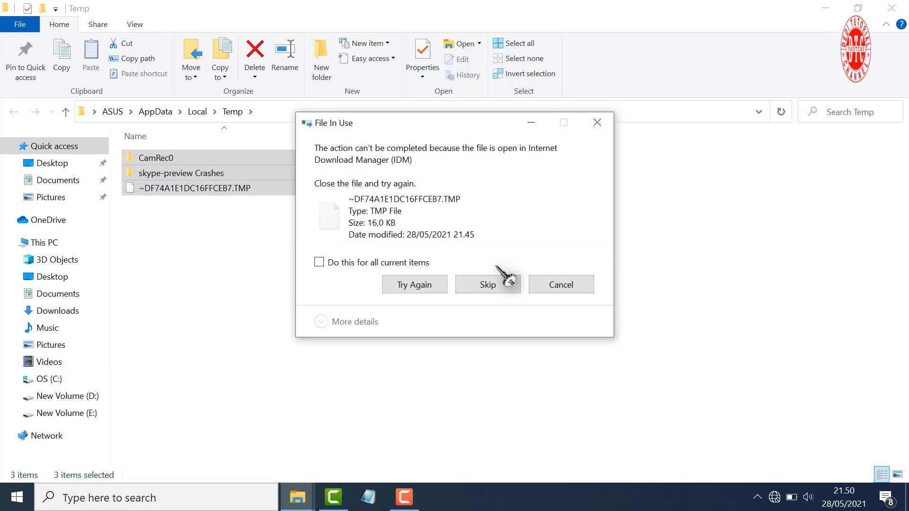
left_click(564, 286)
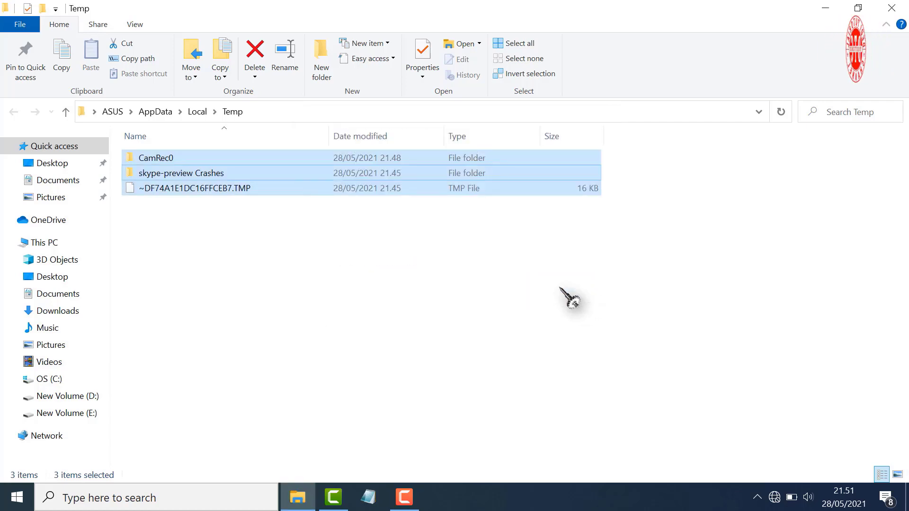
left_click(888, 7)
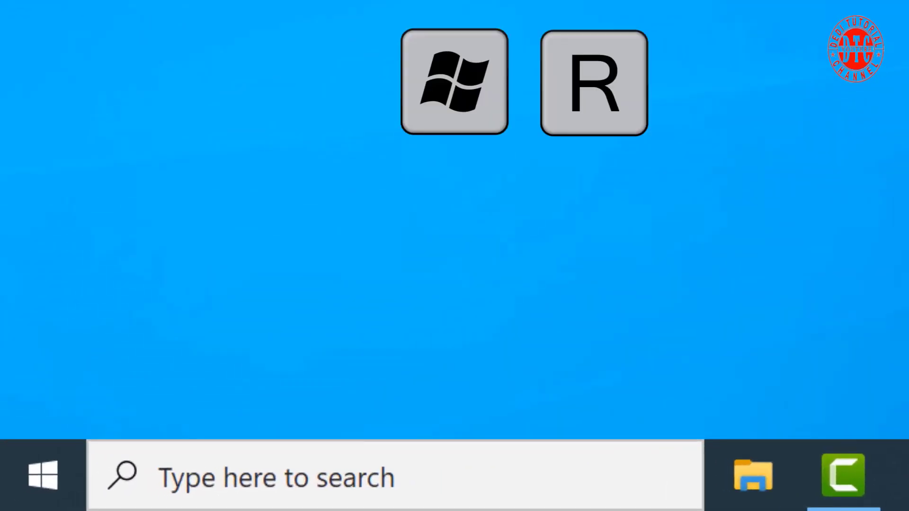
Open the Prefetch folder with the Run command prefetch and grant permanent access to it.
key("super+r")
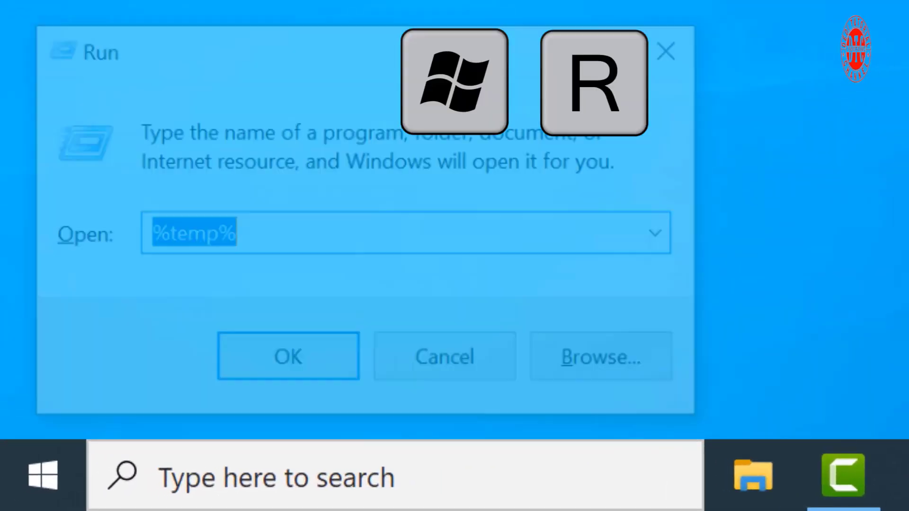
key("BackSpace")
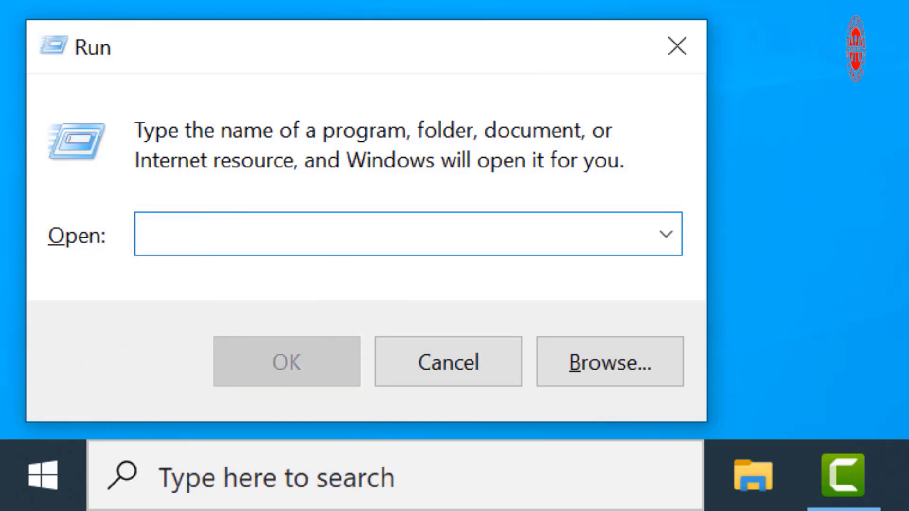
type("prefe")
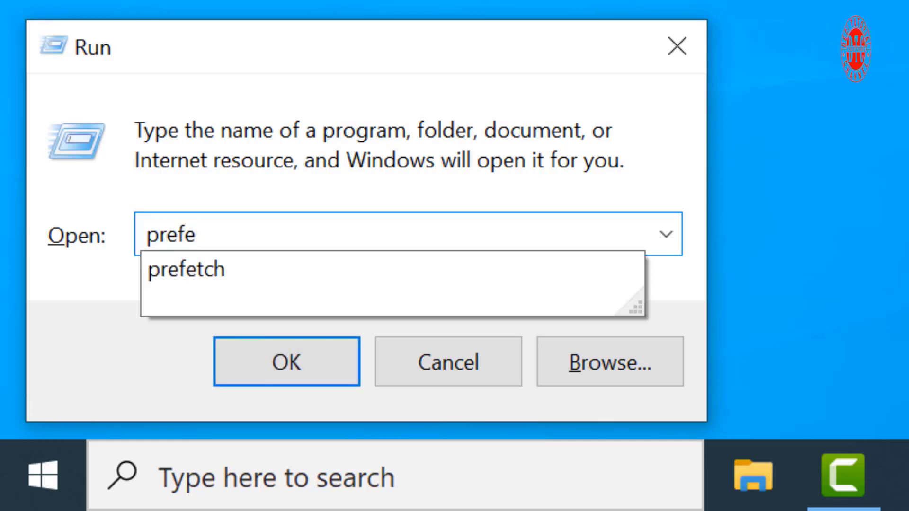
type("tch")
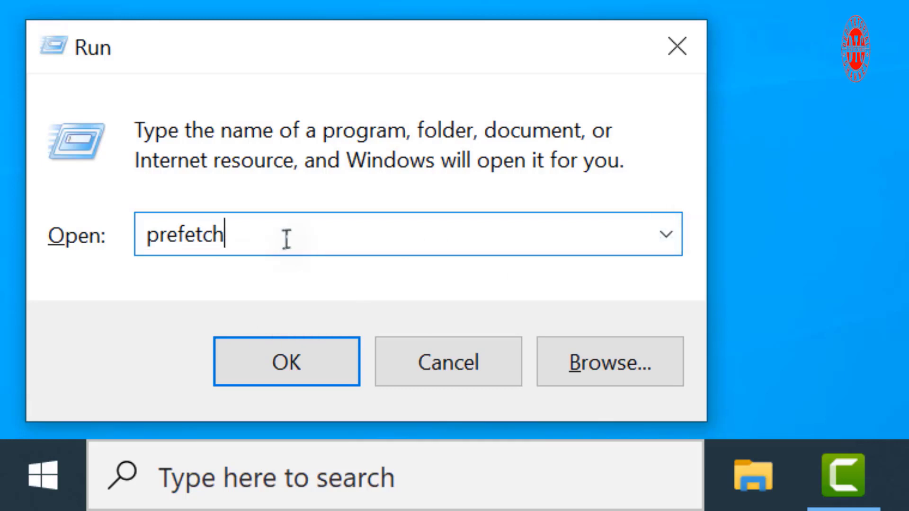
left_click(287, 358)
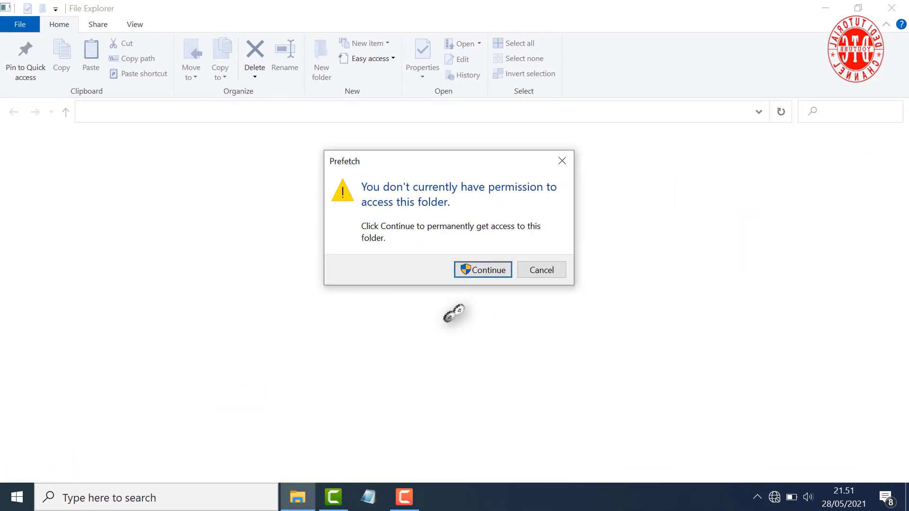
left_click(484, 271)
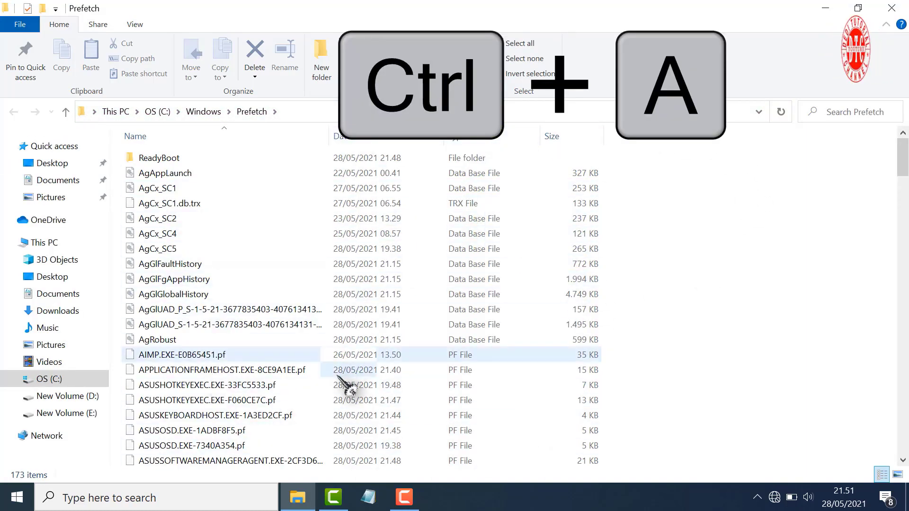
Delete all the files in the Prefetch folder, skipping every item that is in use, and close the folder.
key("ctrl+a")
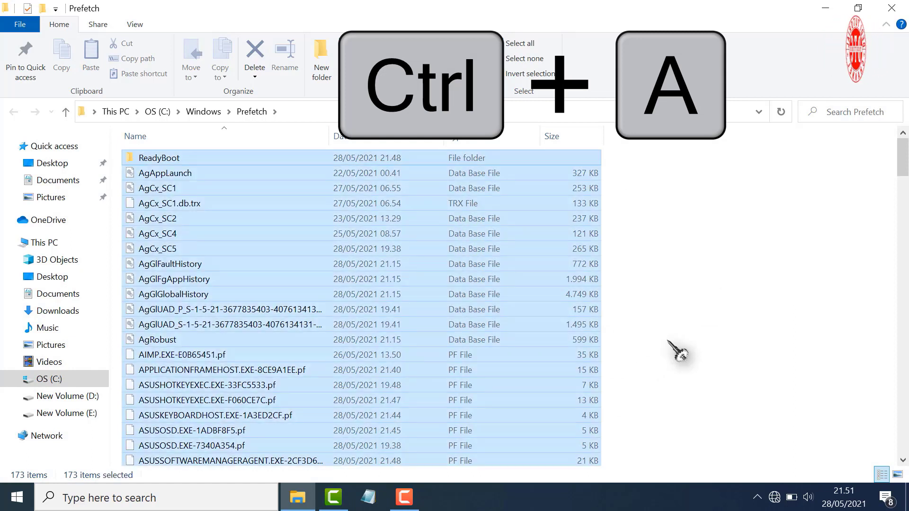
key("ctrl+a")
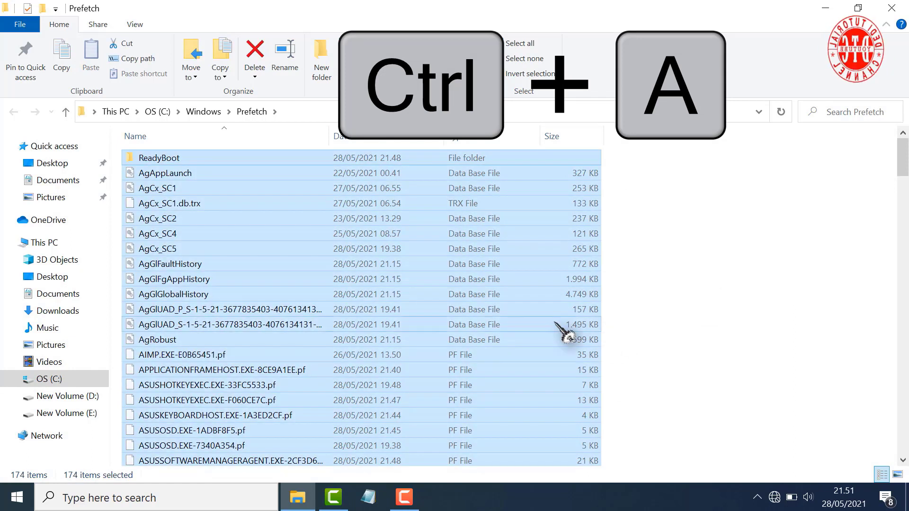
right_click(519, 305)
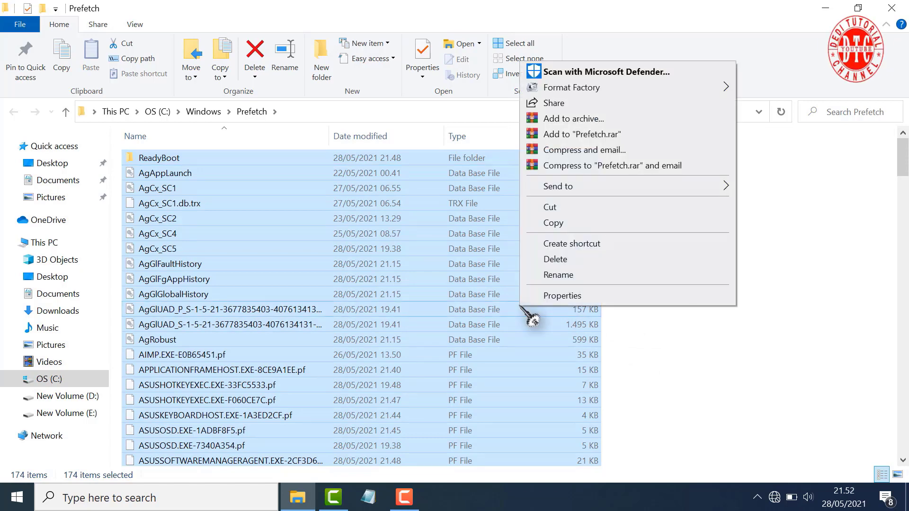
left_click(579, 259)
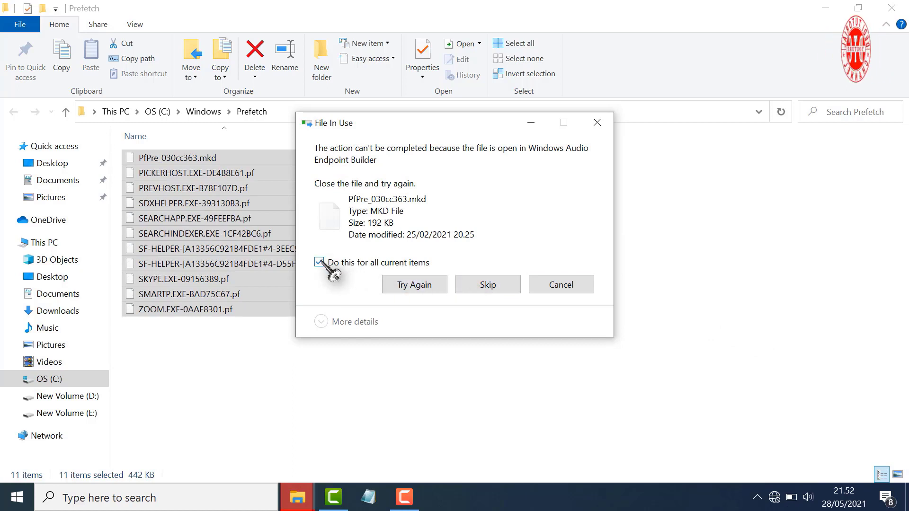
left_click(487, 285)
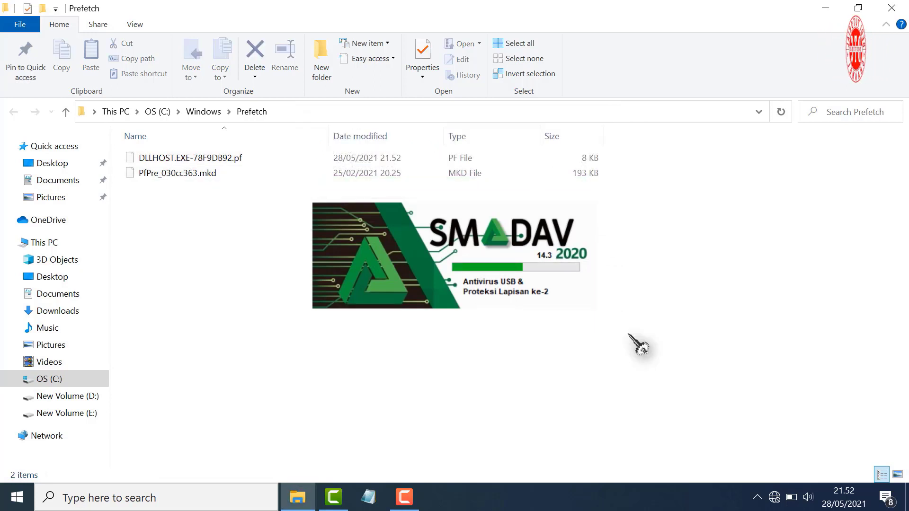
left_click(889, 8)
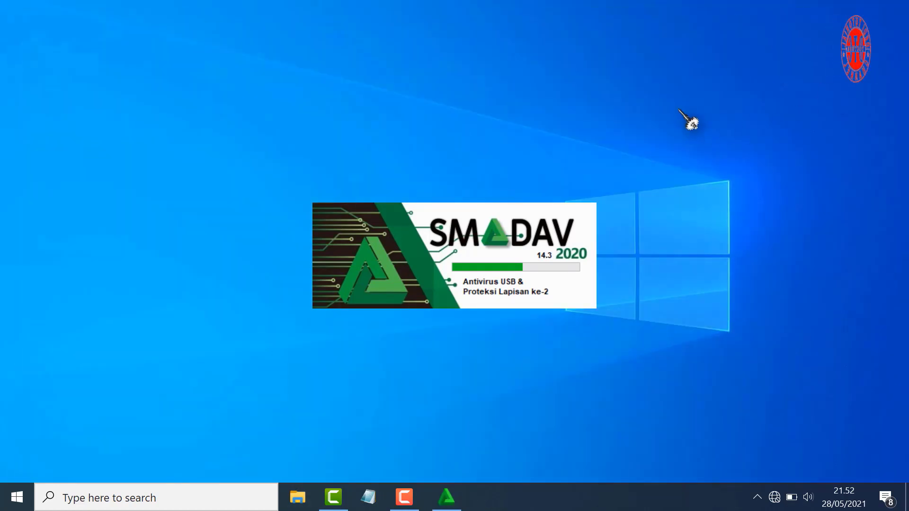
right_click(665, 109)
left_click(689, 150)
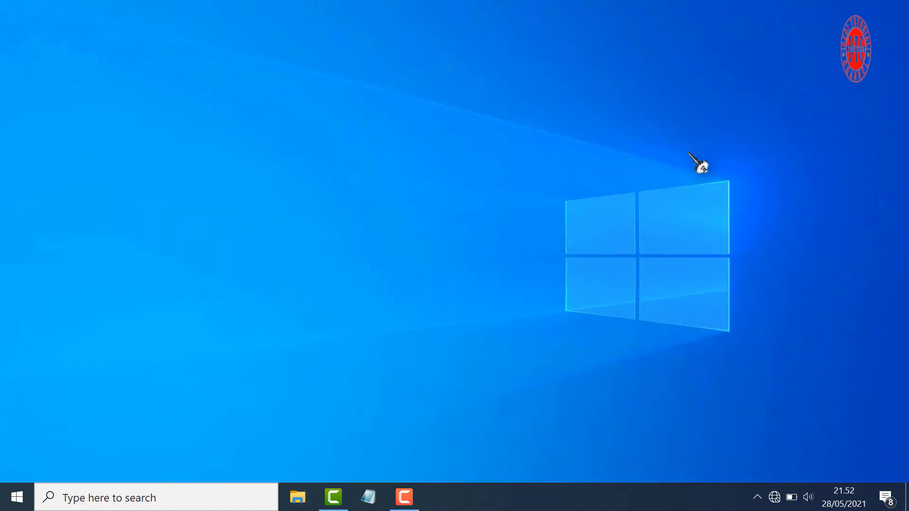
right_click(689, 153)
left_click(702, 193)
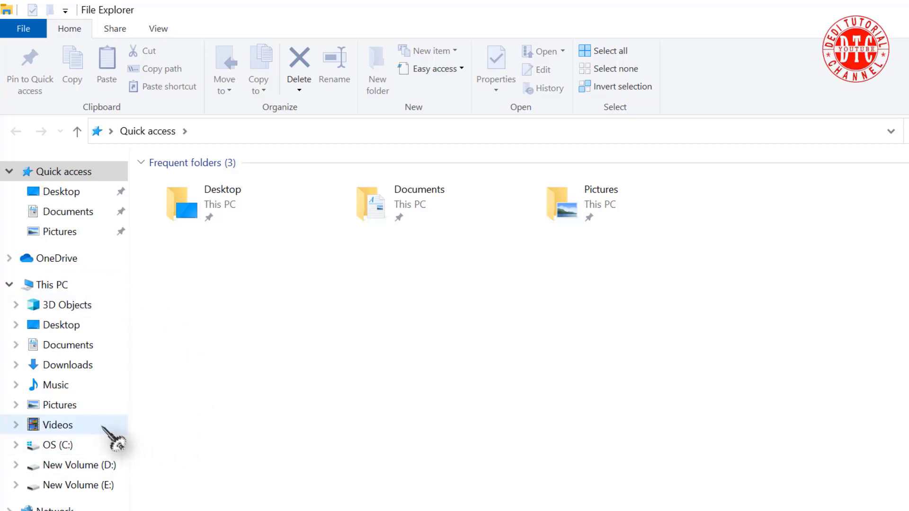
Open the Windows folder on the OS (C:) drive from This PC.
left_click(65, 286)
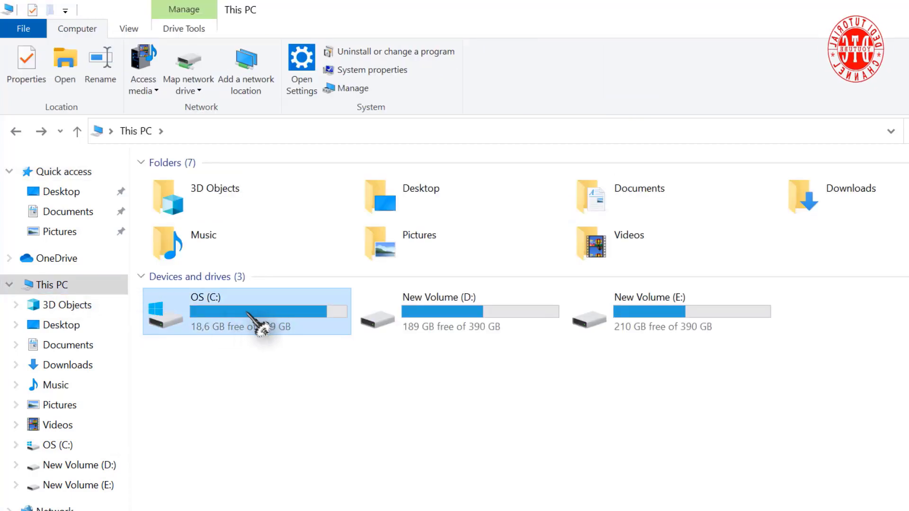
mouse_move(252, 313)
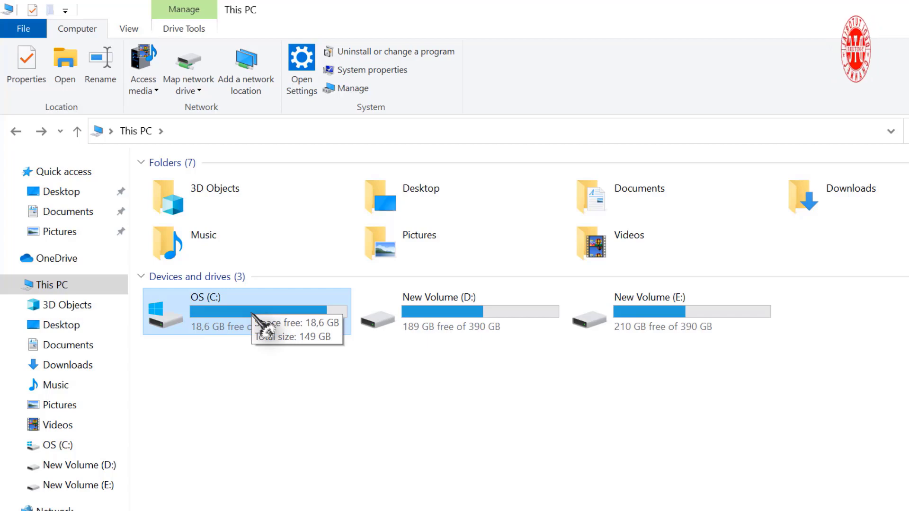
double_click(252, 314)
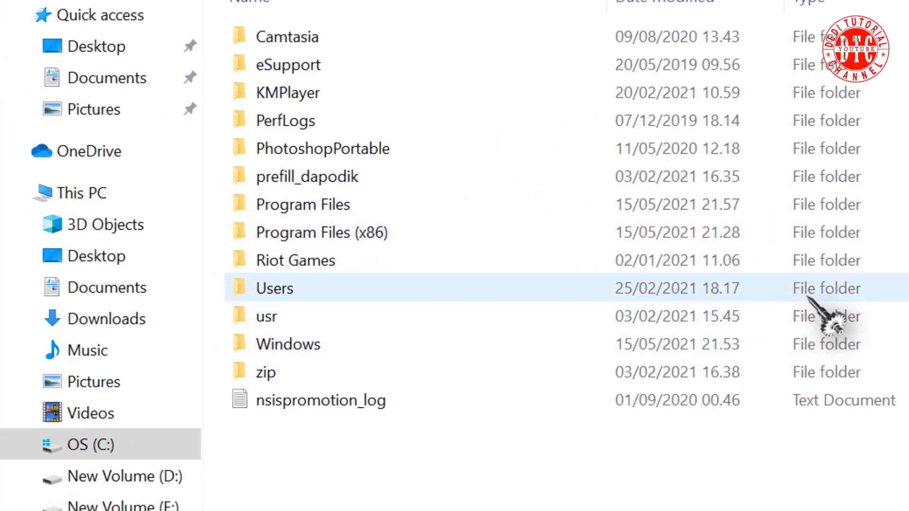
double_click(348, 344)
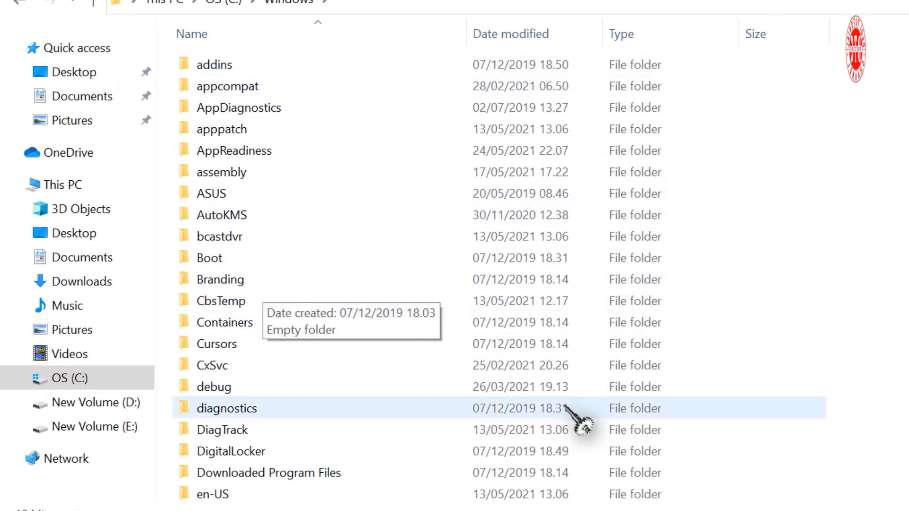
Open the Download folder inside the Windows folder's SoftwareDistribution folder.
scroll(629, 265, "down", 1)
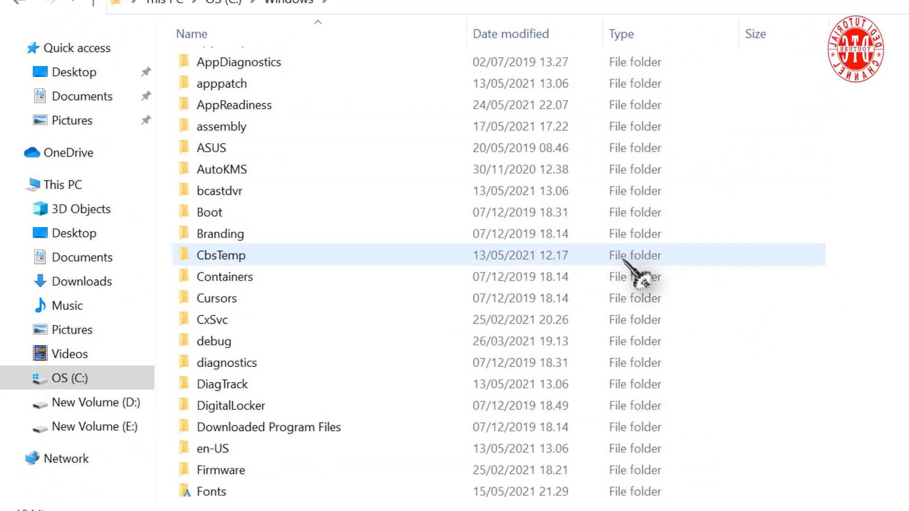
scroll(623, 259, "down", 1)
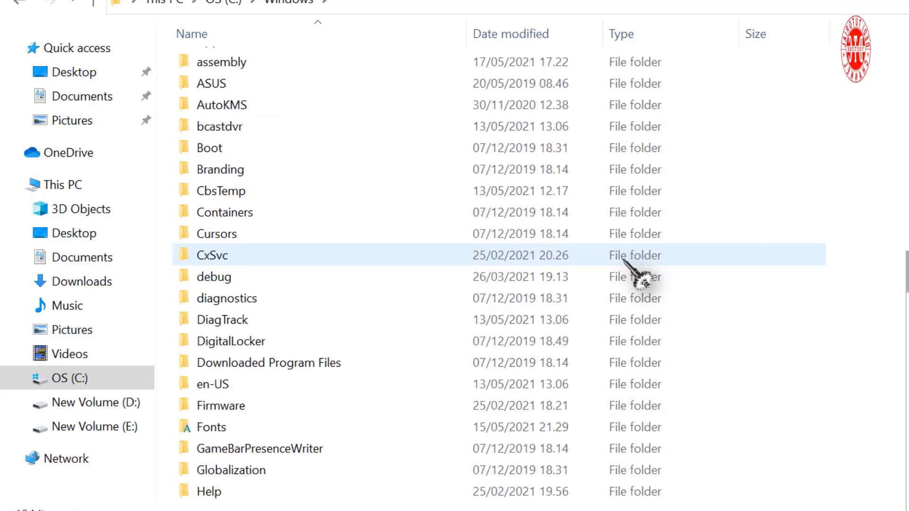
scroll(623, 259, "down", 13)
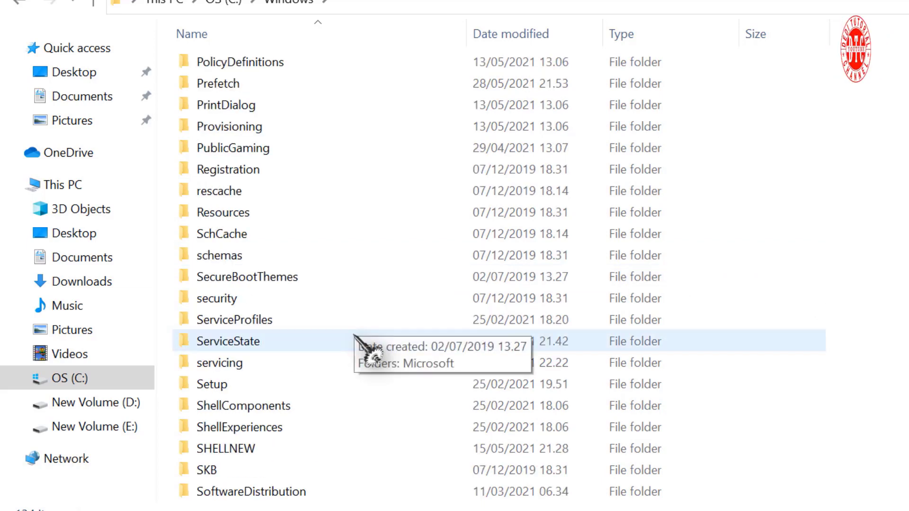
scroll(354, 335, "down", 1)
scroll(354, 335, "down", 1)
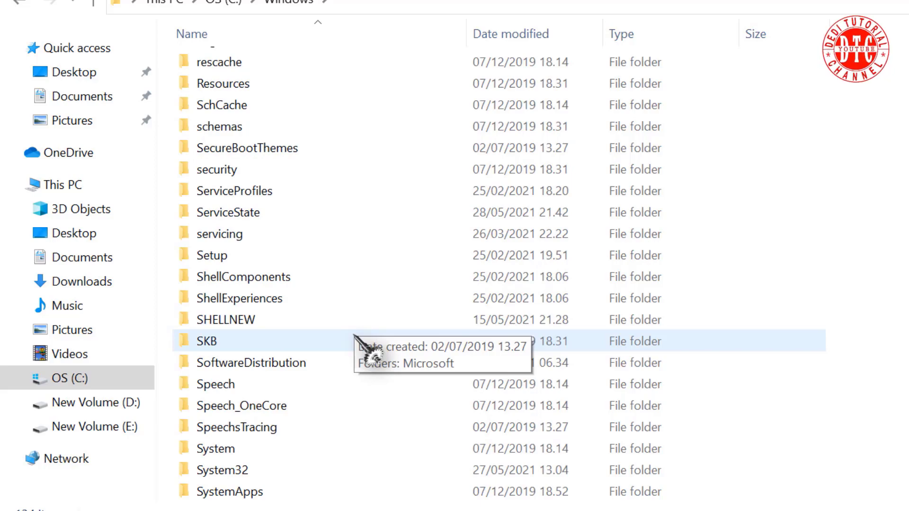
scroll(354, 335, "down", 1)
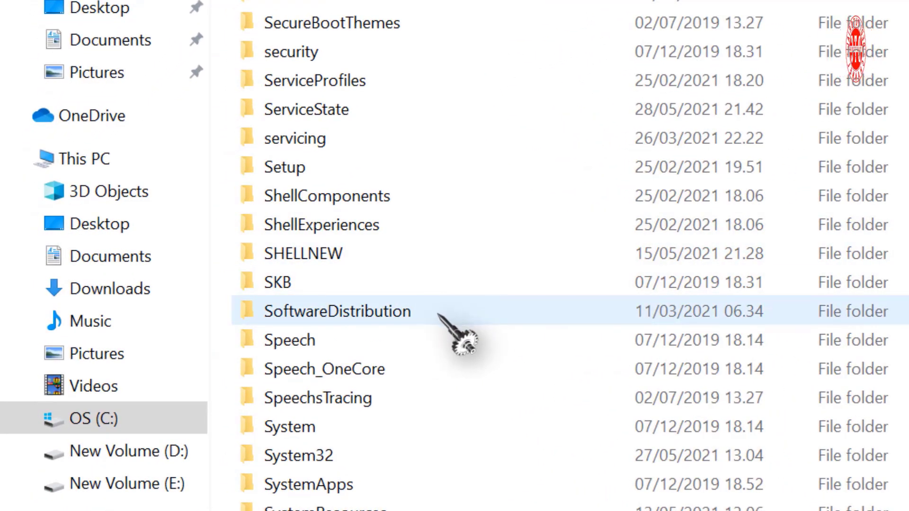
double_click(447, 313)
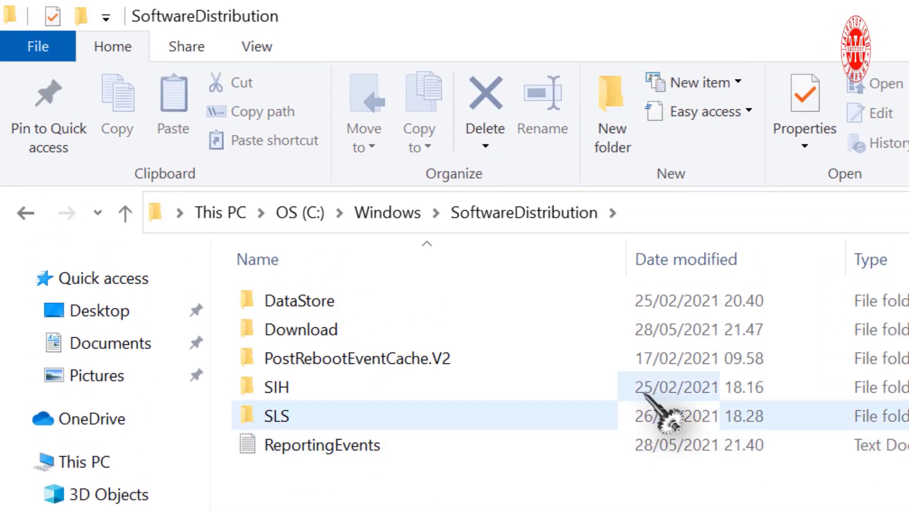
mouse_move(403, 328)
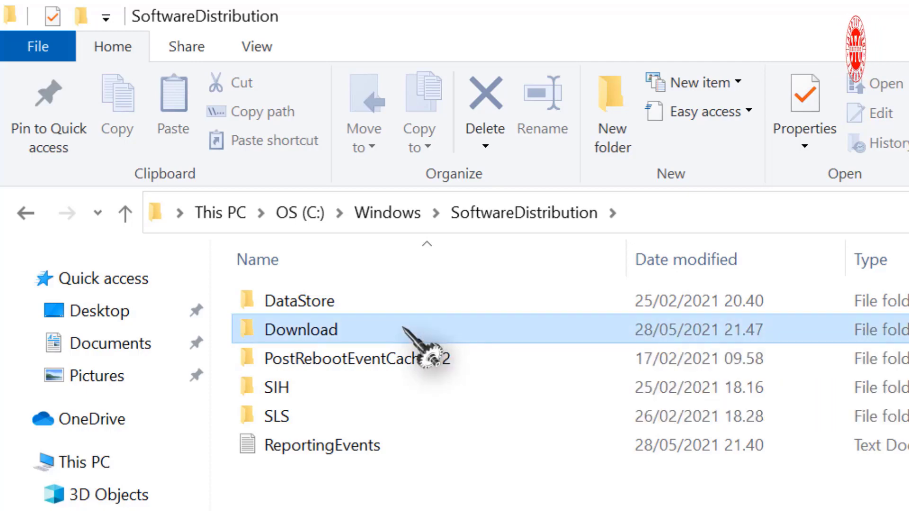
double_click(402, 328)
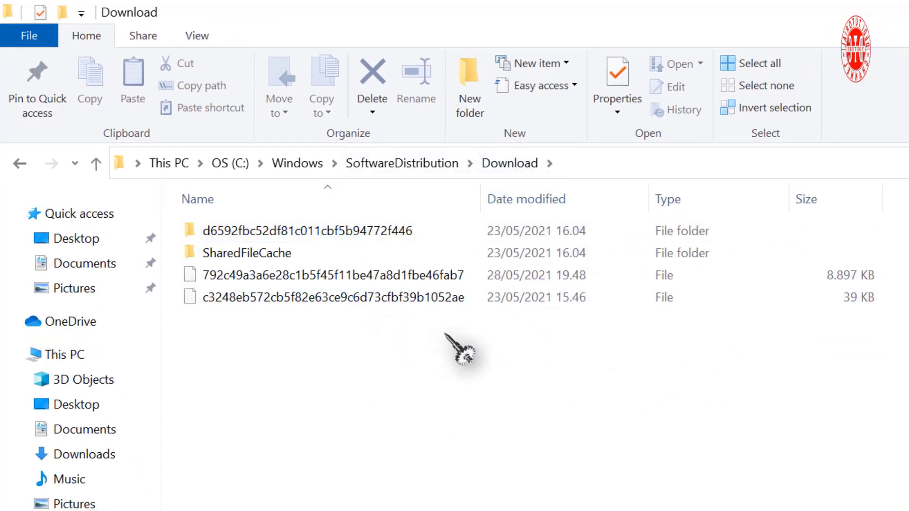
Delete all files and folders in the SoftwareDistribution Download folder and close the window.
key("ctrl+a")
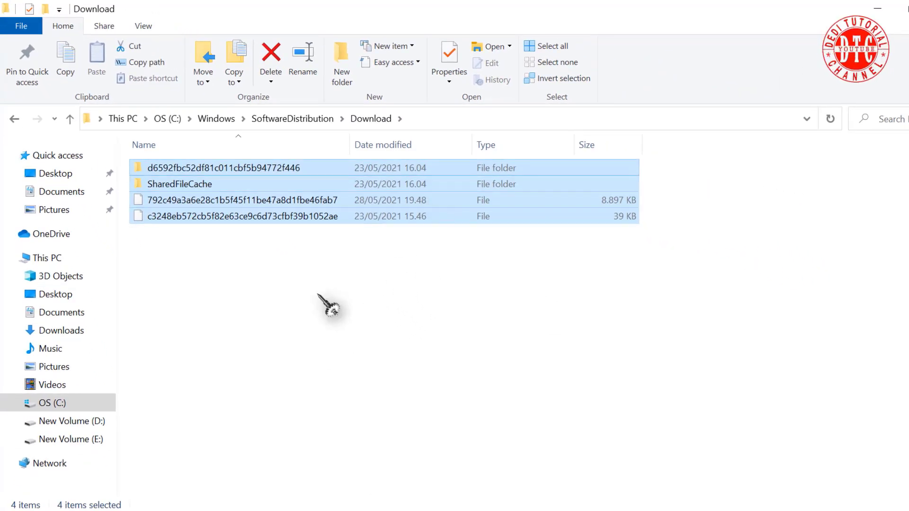
right_click(435, 187)
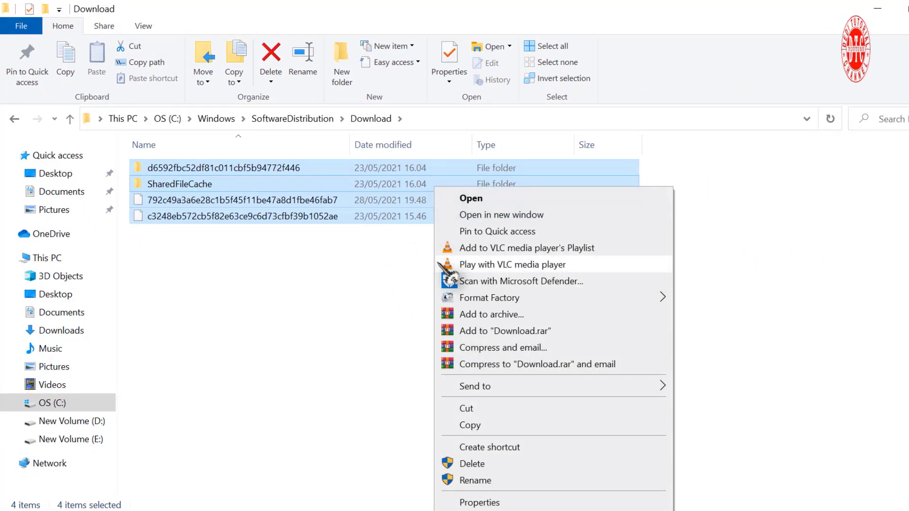
left_click(483, 462)
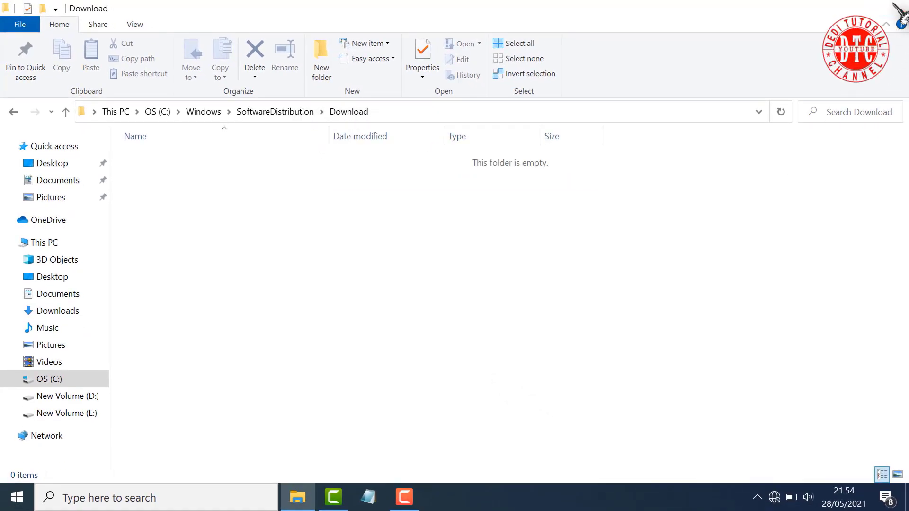
left_click(895, 6)
Refresh the desktop and show the desktop icons.
right_click(498, 122)
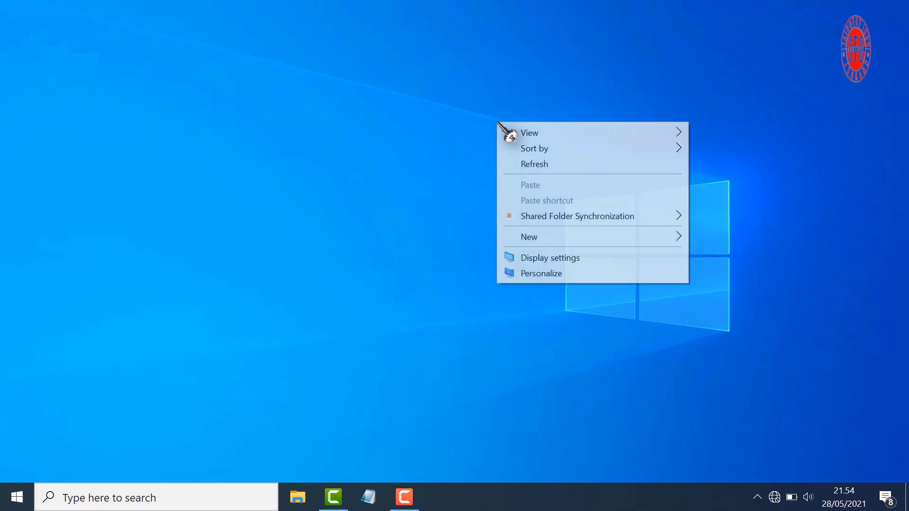
left_click(525, 162)
right_click(515, 84)
mouse_move(695, 95)
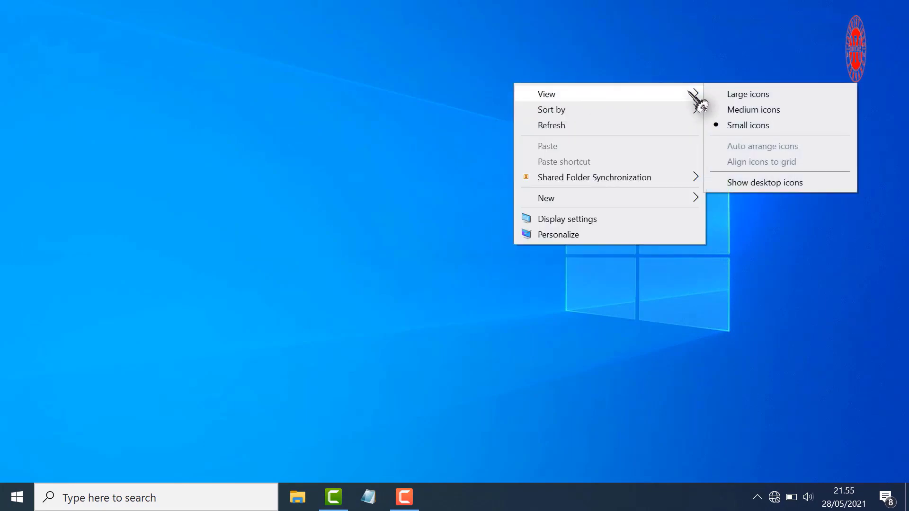
left_click(733, 185)
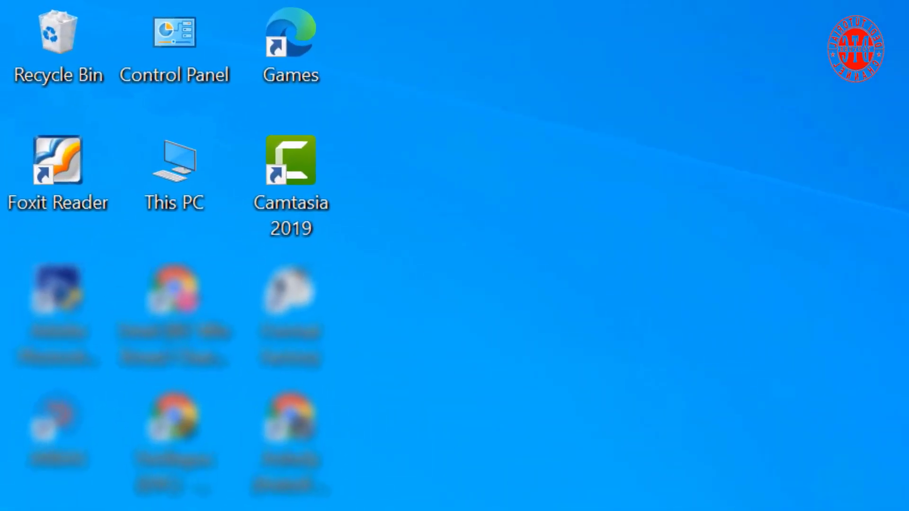
Empty the Recycle Bin, agreeing to permanently delete all of its items.
right_click(76, 68)
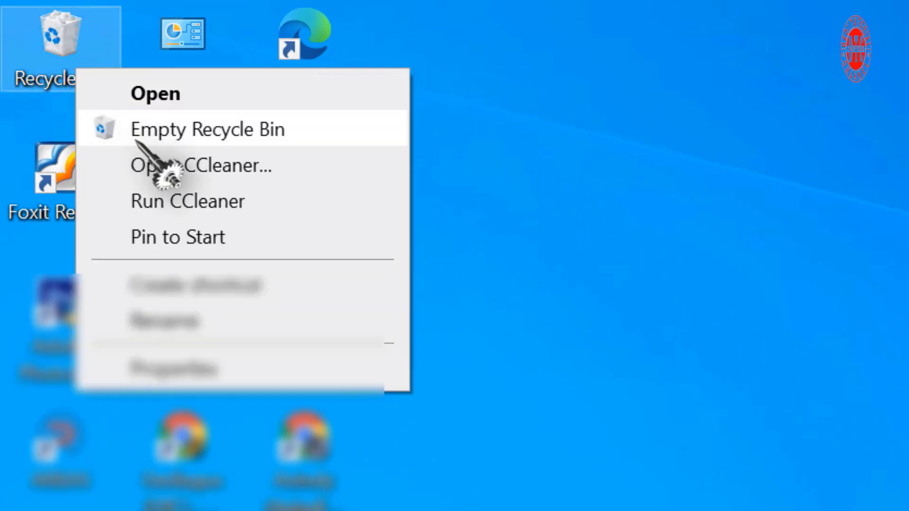
left_click(161, 129)
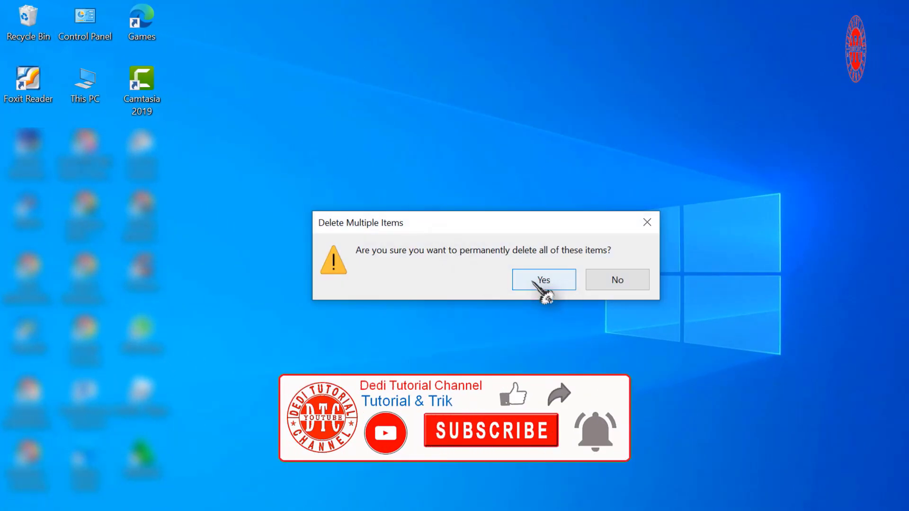
left_click(540, 282)
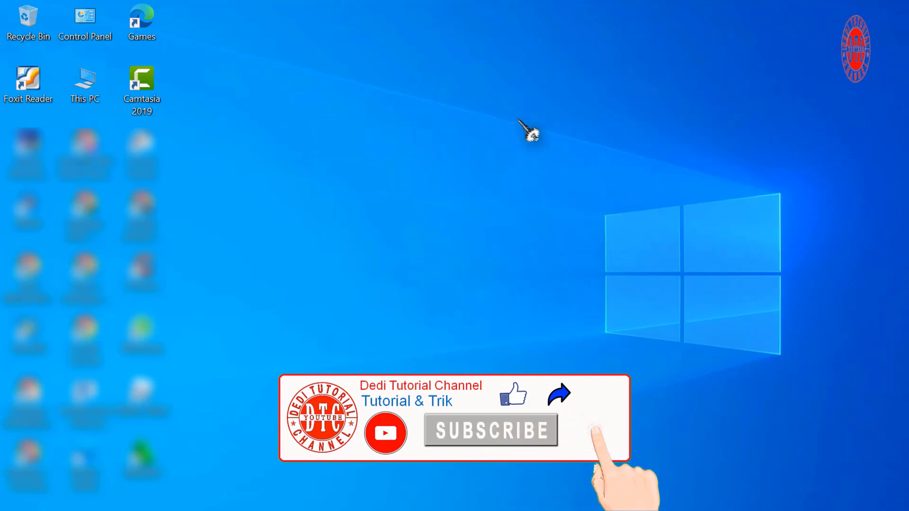
Hide the desktop icons again and refresh the desktop.
right_click(508, 47)
mouse_move(550, 56)
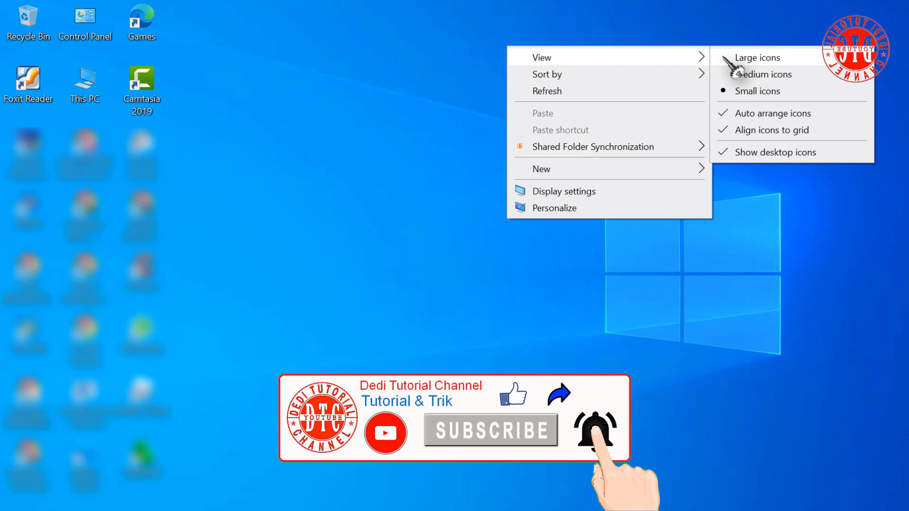
left_click(741, 152)
right_click(480, 77)
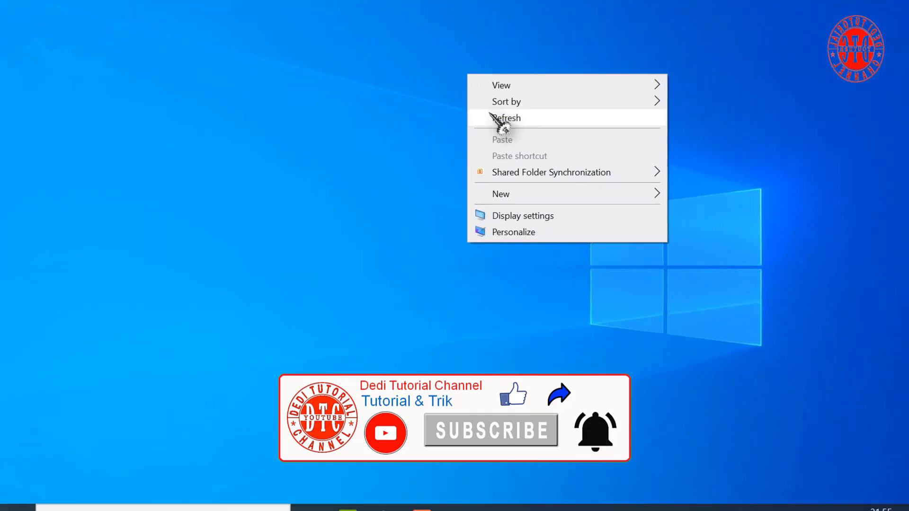
left_click(494, 120)
Switch to CCleaner, analyze the preselected Custom Clean items, and run the cleaner on them twice.
left_click(758, 497)
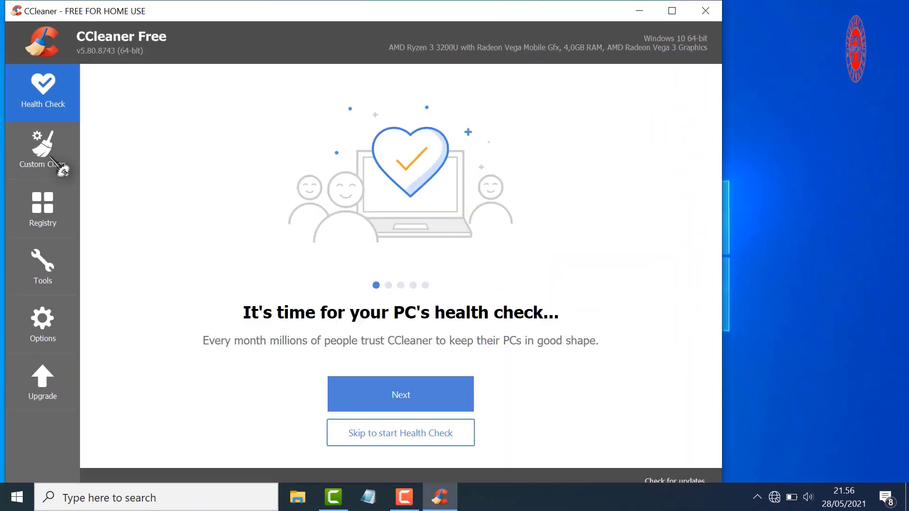
left_click(47, 157)
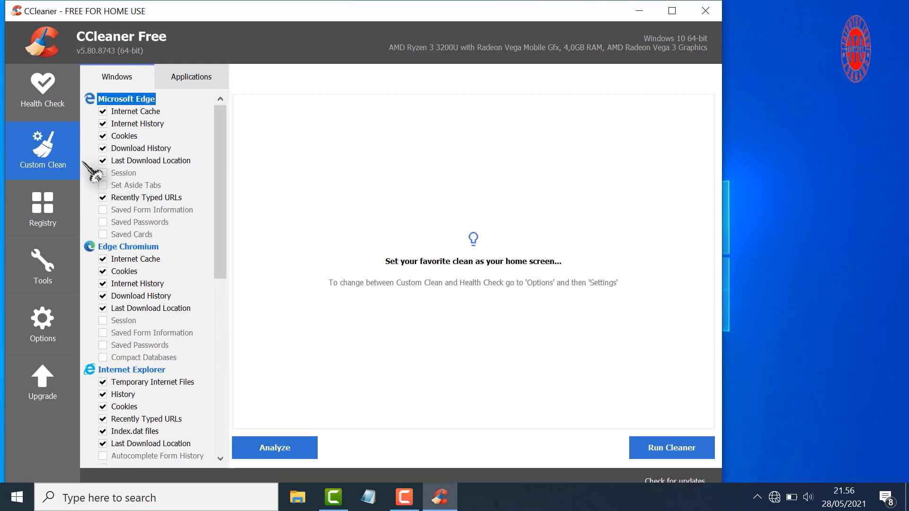
left_click(279, 450)
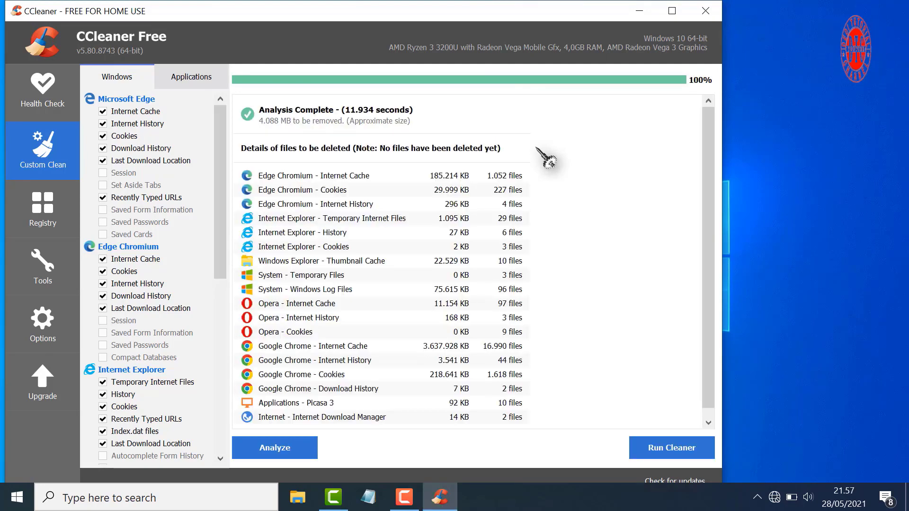
left_click(672, 453)
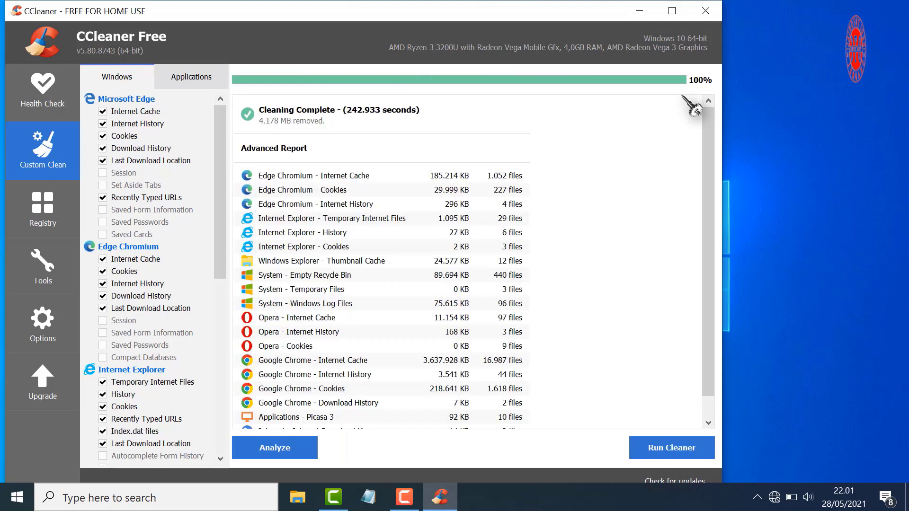
left_click(655, 451)
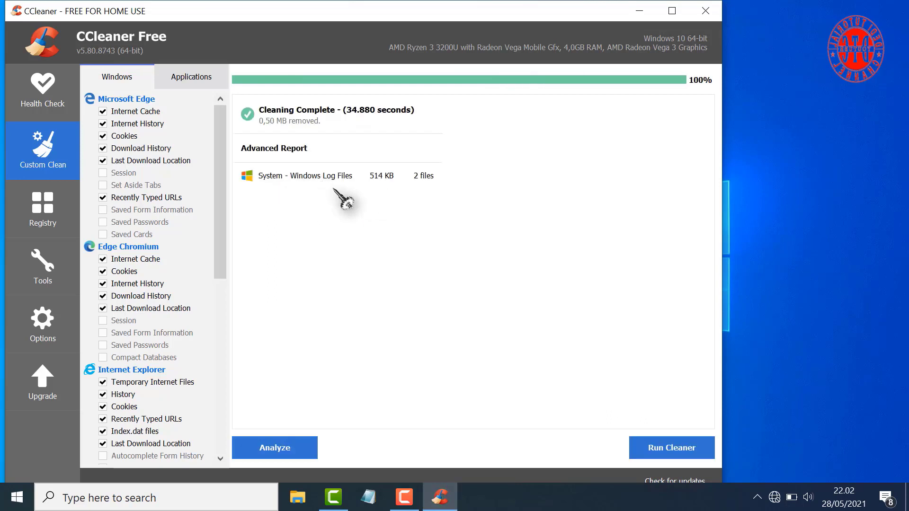
Scan the registry for issues with all Registry Cleaner categories selected and look through the issue list.
left_click(50, 221)
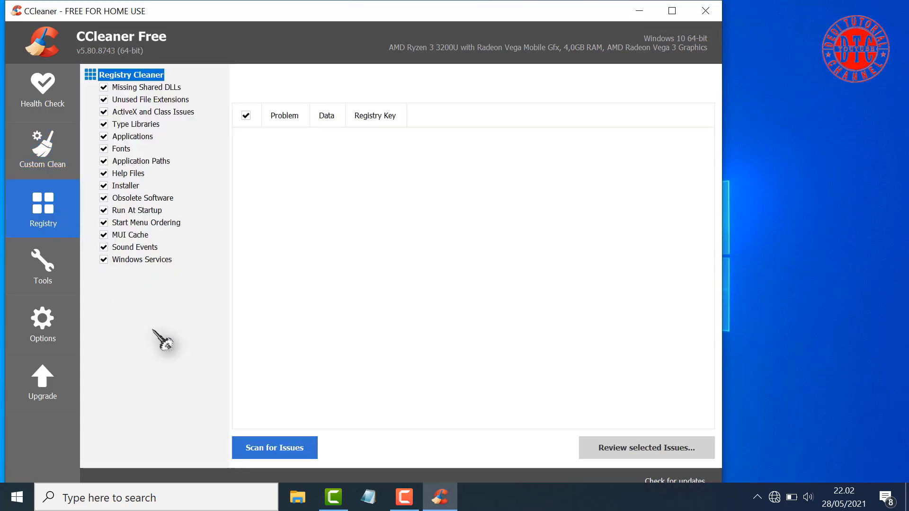
left_click(274, 447)
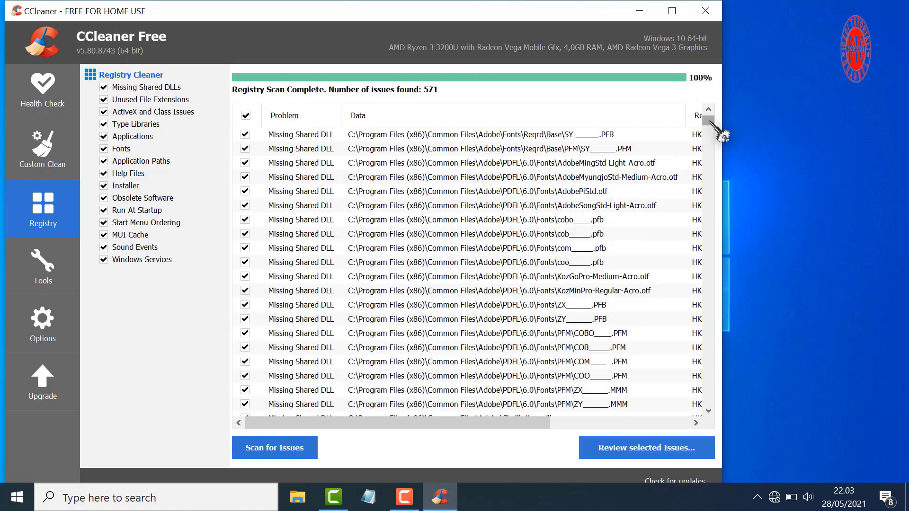
left_click_drag(716, 130, 734, 430)
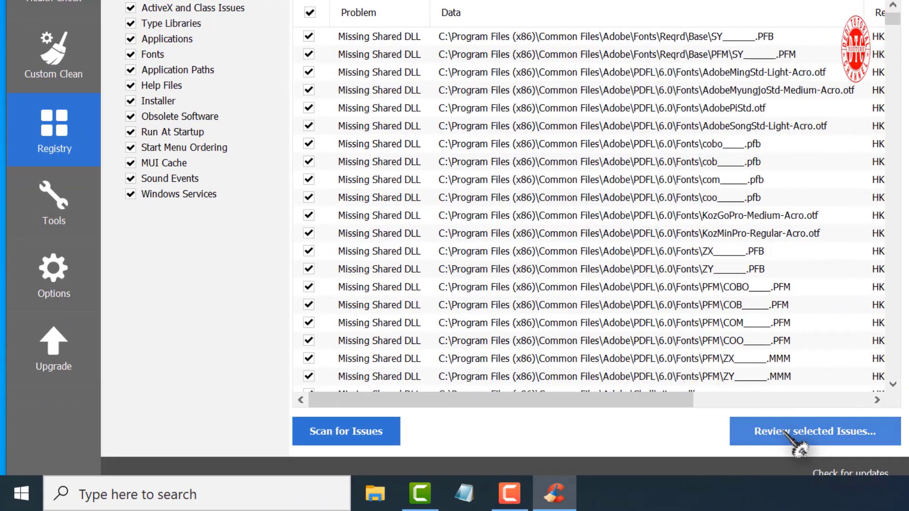
Review the selected registry issues without backing up the registry, and close the issue details without fixing any.
left_click(790, 429)
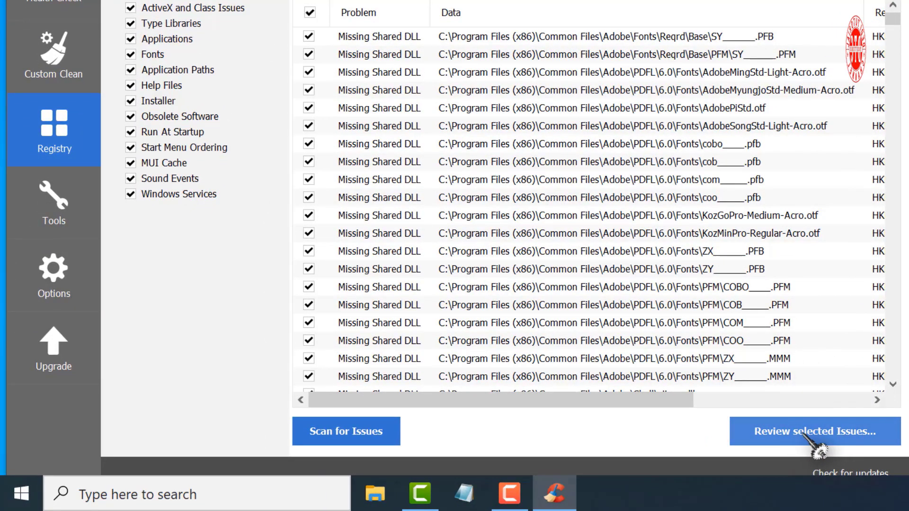
left_click(818, 443)
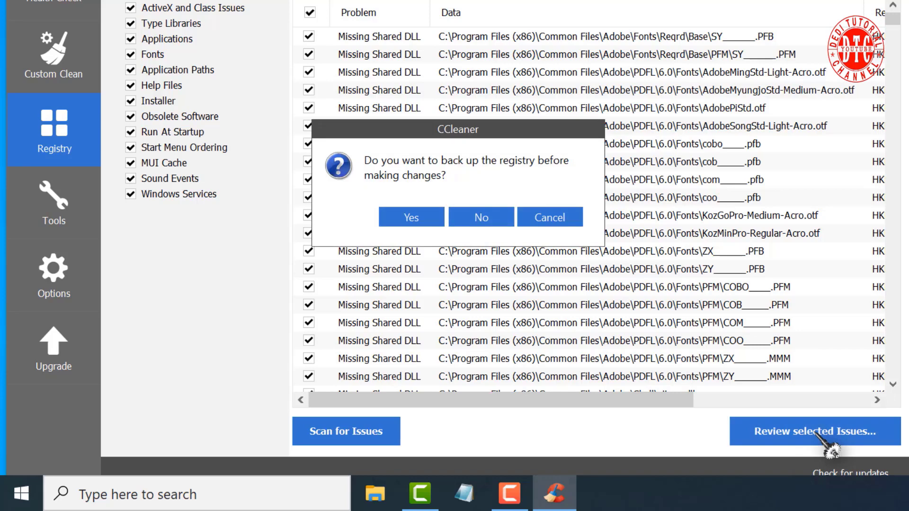
left_click(479, 219)
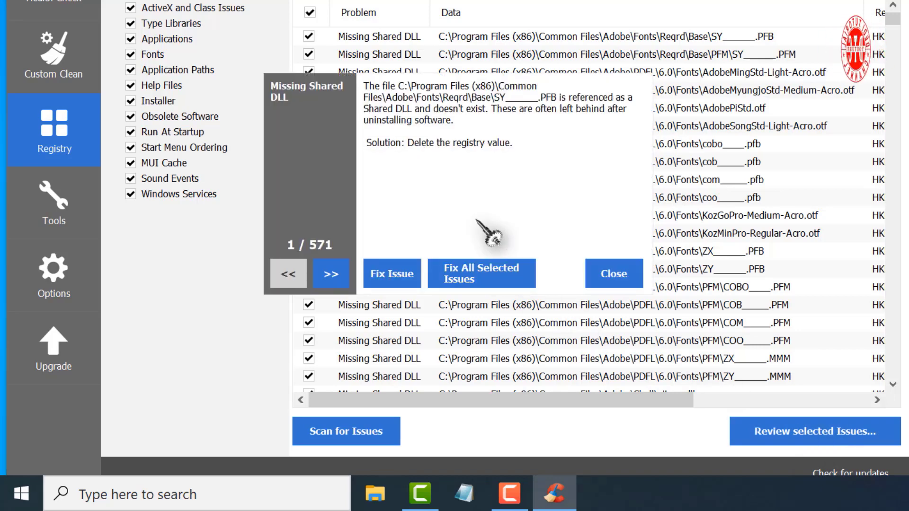
left_click(616, 272)
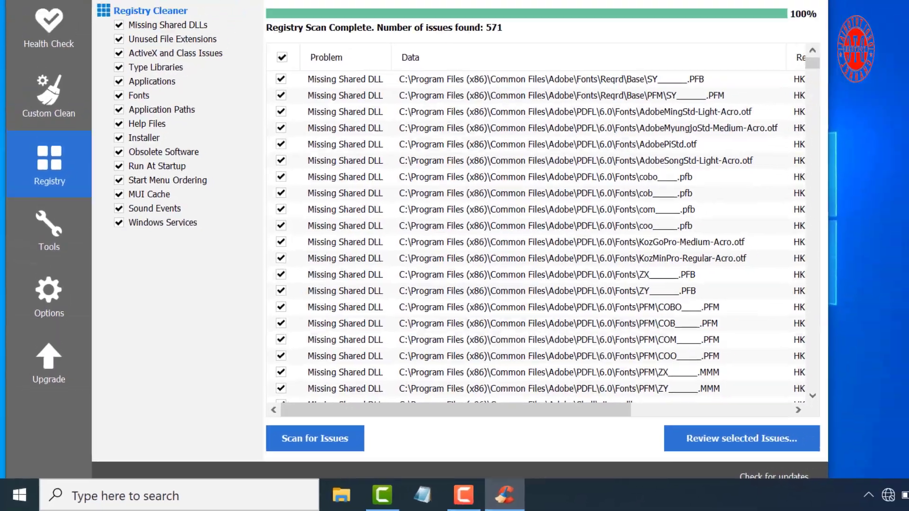
Close CCleaner and refresh the desktop several times.
key("alt+F4")
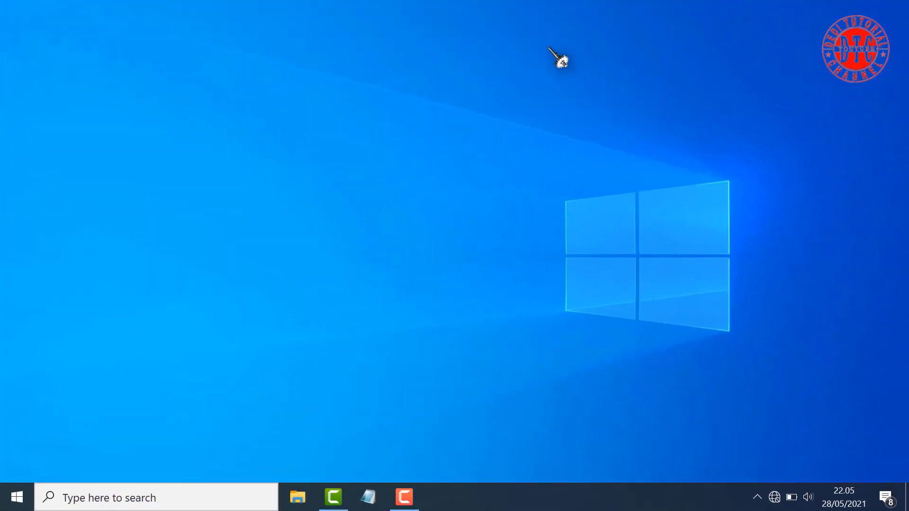
right_click(548, 48)
left_click(573, 88)
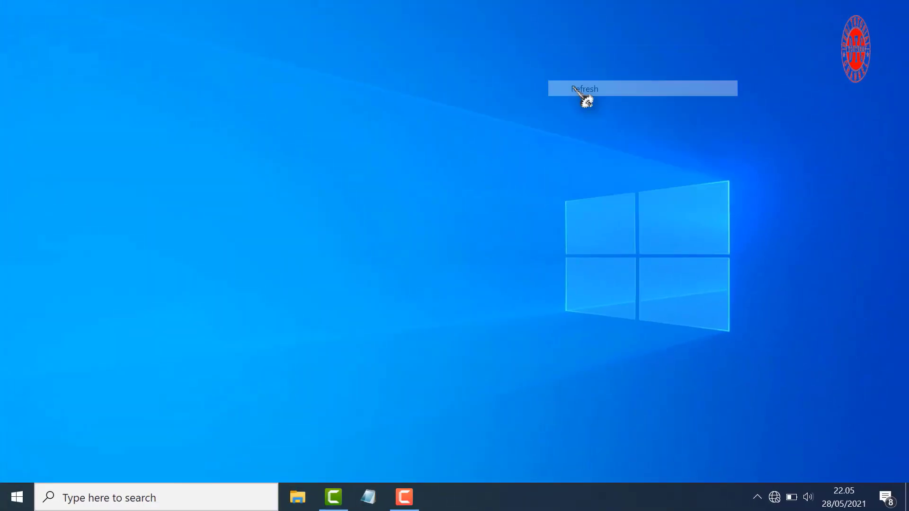
right_click(573, 87)
left_click(601, 129)
right_click(597, 133)
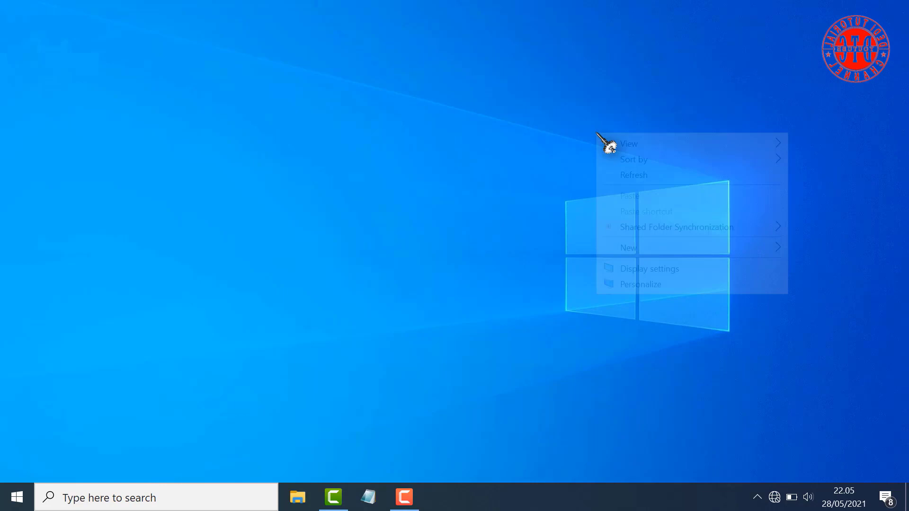
left_click(618, 175)
right_click(617, 178)
left_click(644, 217)
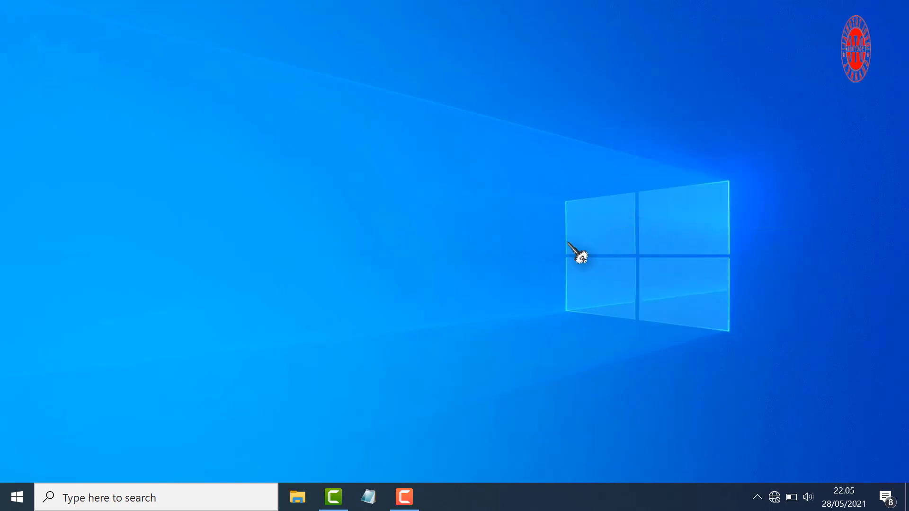
In File Explorer, open the drive optimization tool from the properties of the OS (C:) drive.
left_click(292, 506)
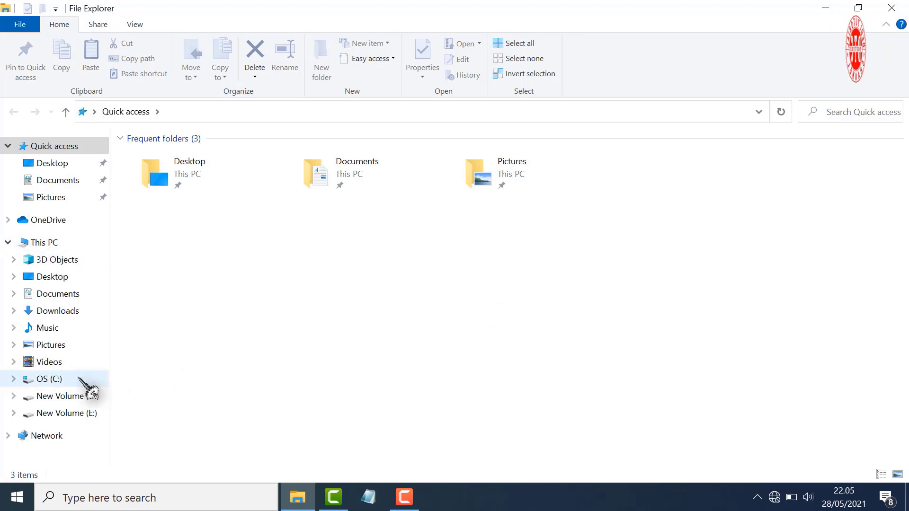
left_click(66, 243)
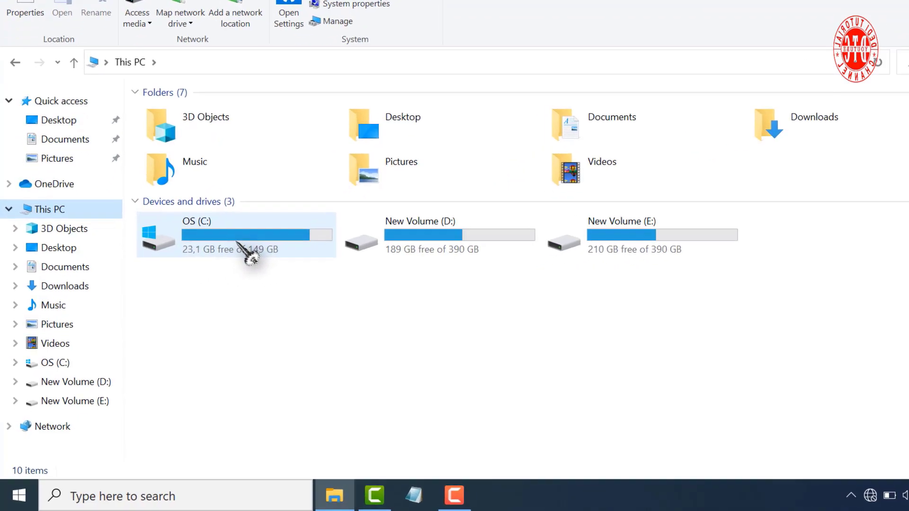
right_click(256, 239)
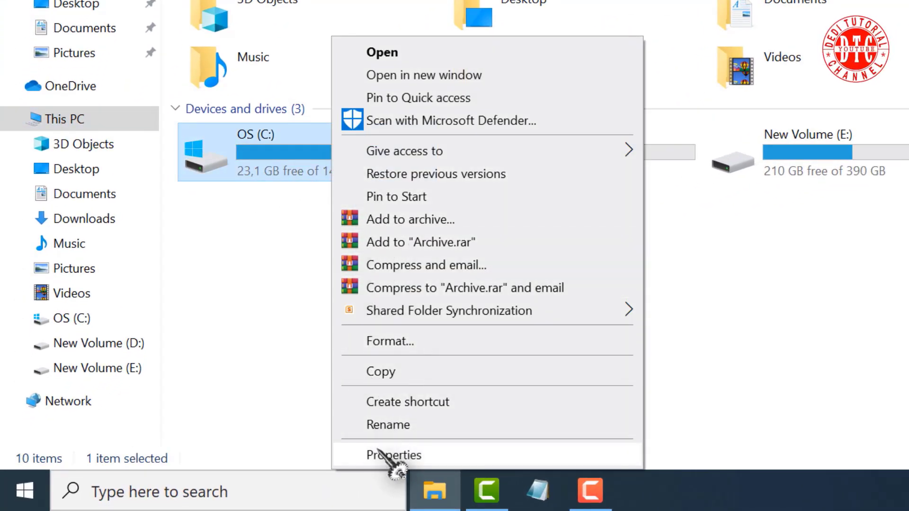
left_click(380, 456)
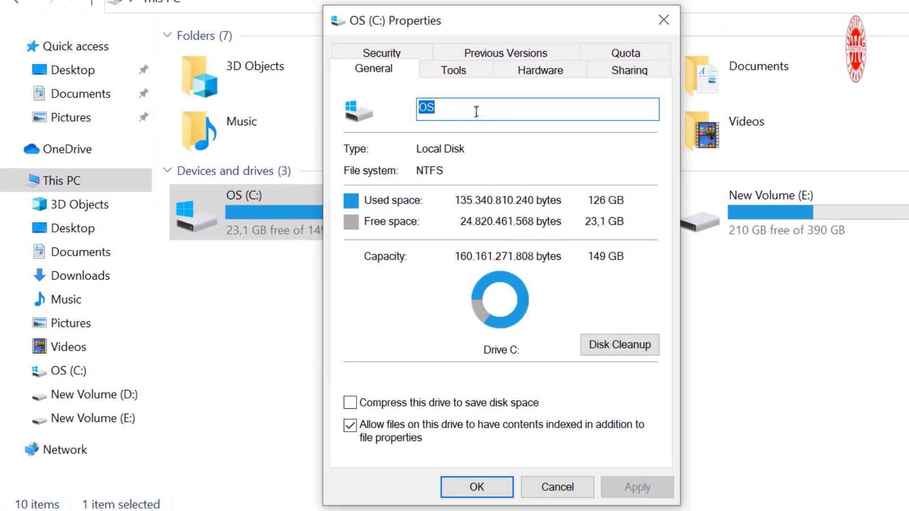
left_click(455, 70)
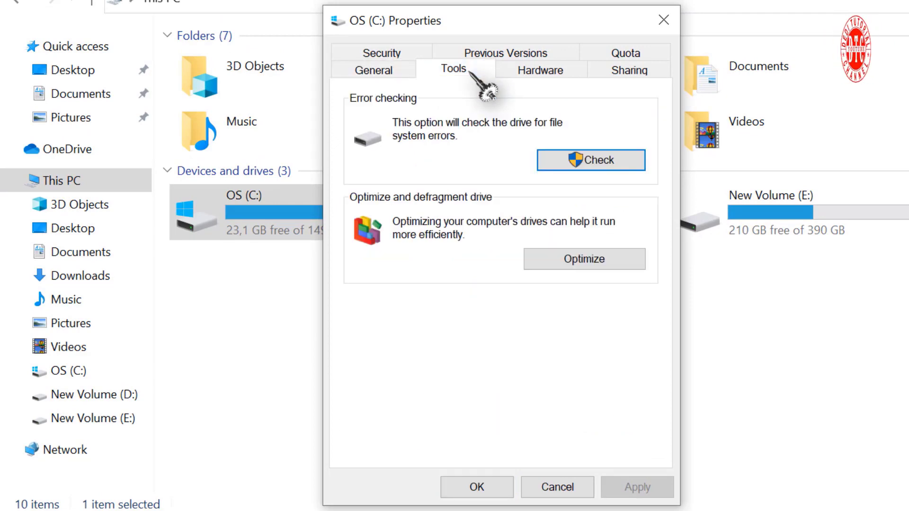
left_click(589, 262)
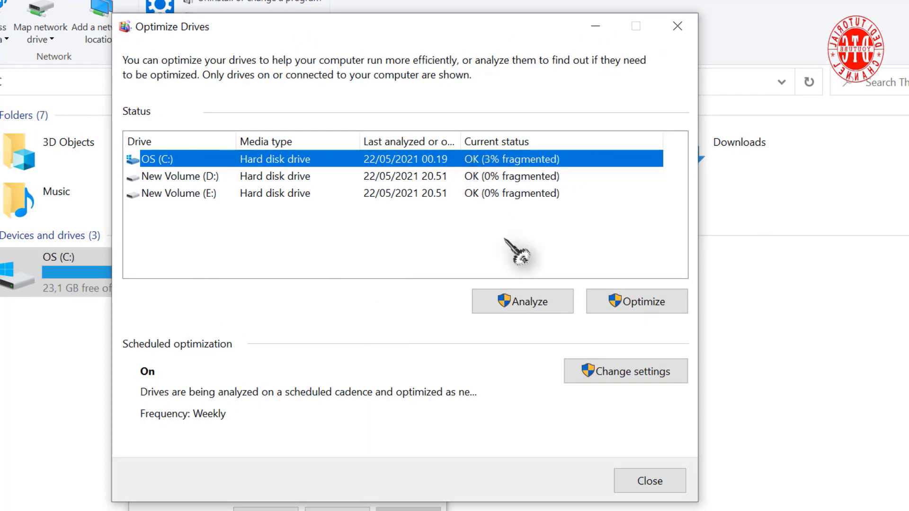
Analyze the fragmentation of drives OS (C:), New Volume (D:) and New Volume (E:) one after another.
left_click(522, 304)
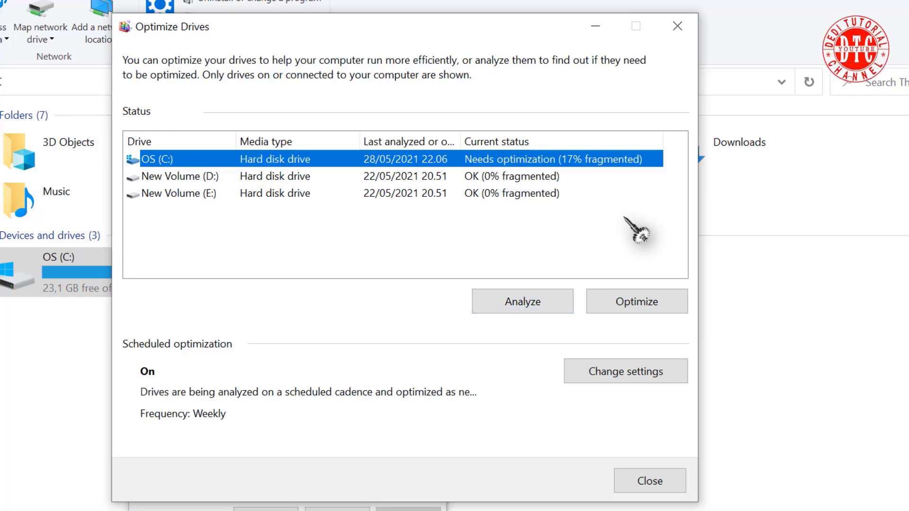
left_click(482, 177)
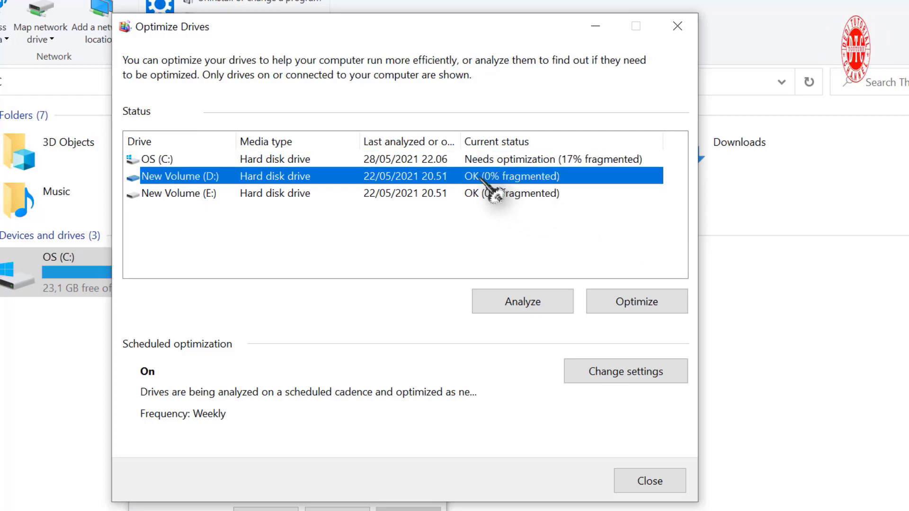
left_click(537, 302)
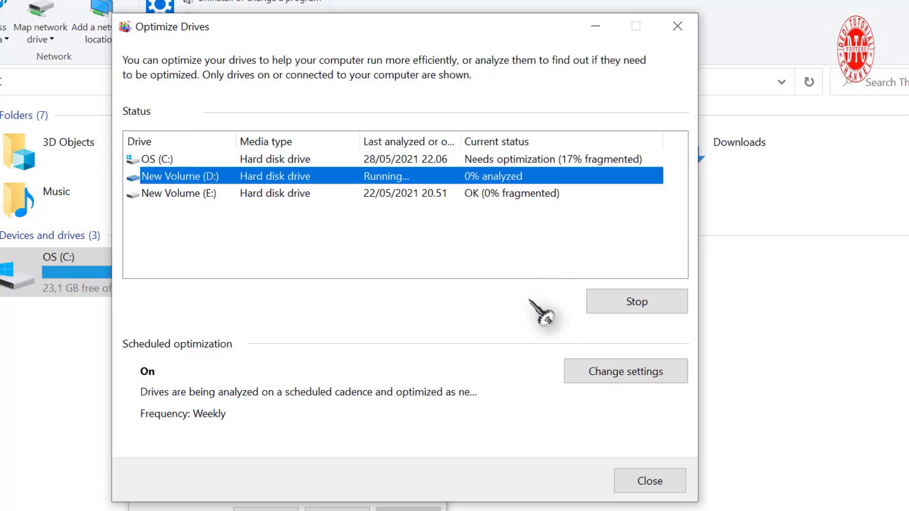
left_click(496, 194)
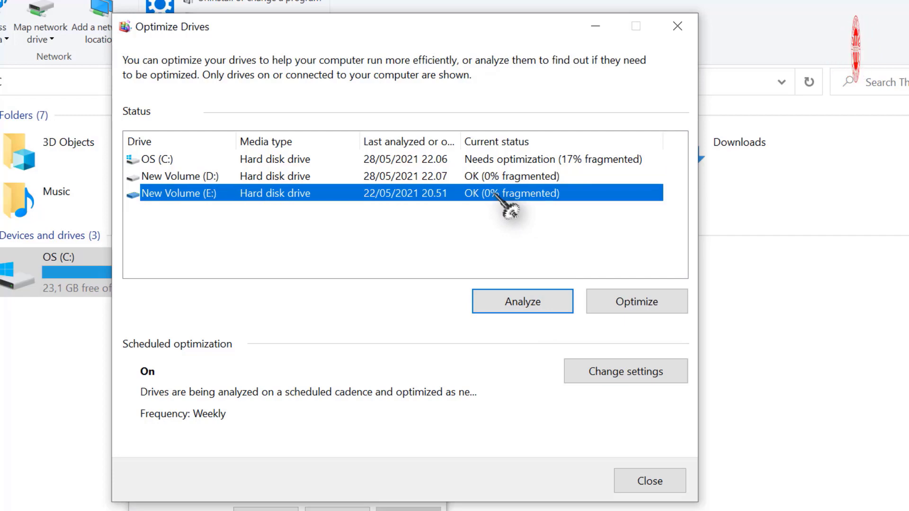
left_click(521, 301)
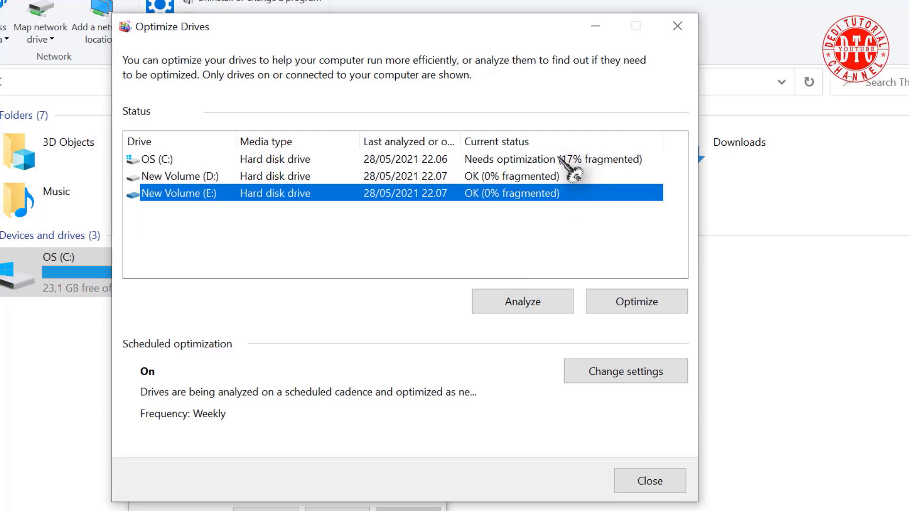
Optimize drives OS (C:), New Volume (D:) and New Volume (E:) in turn, and close Optimize Drives.
left_click(574, 161)
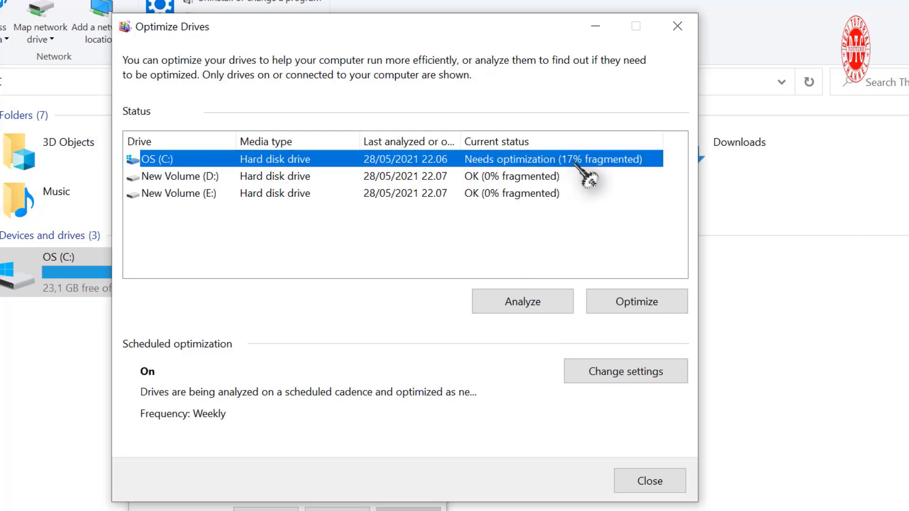
left_click(626, 302)
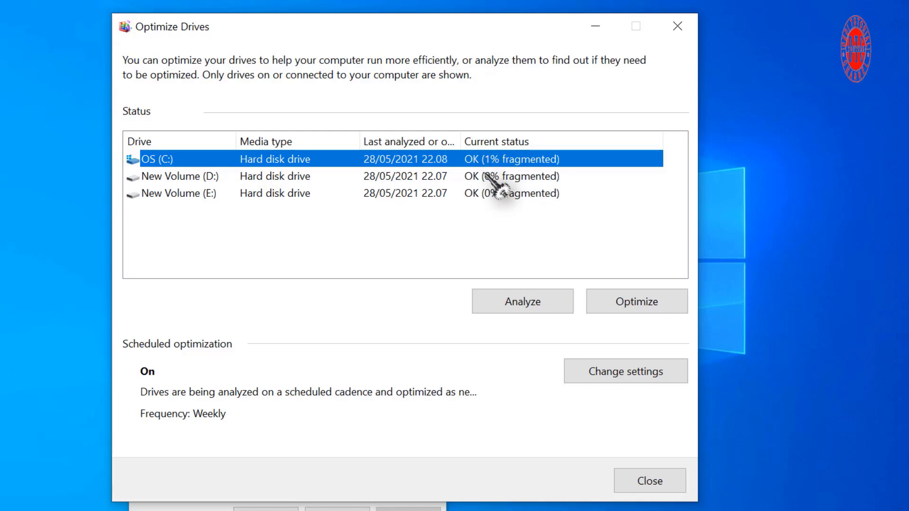
left_click(450, 179)
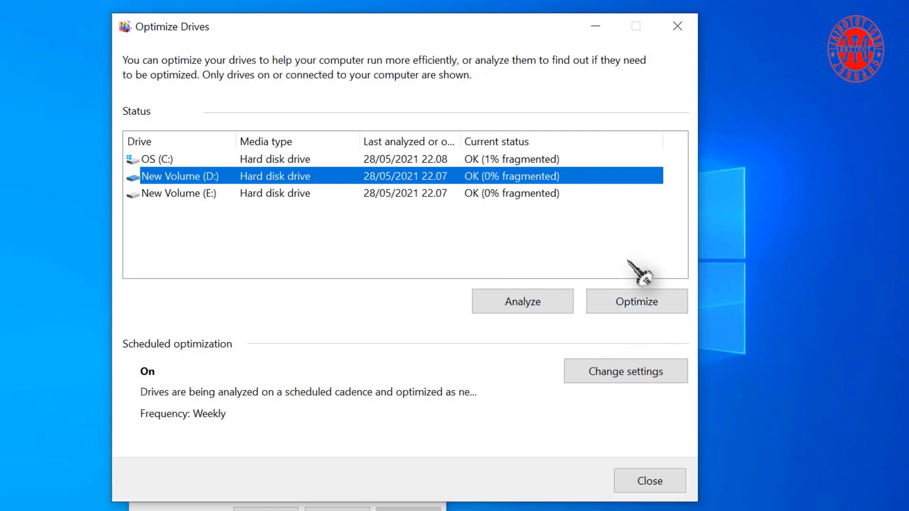
left_click(620, 305)
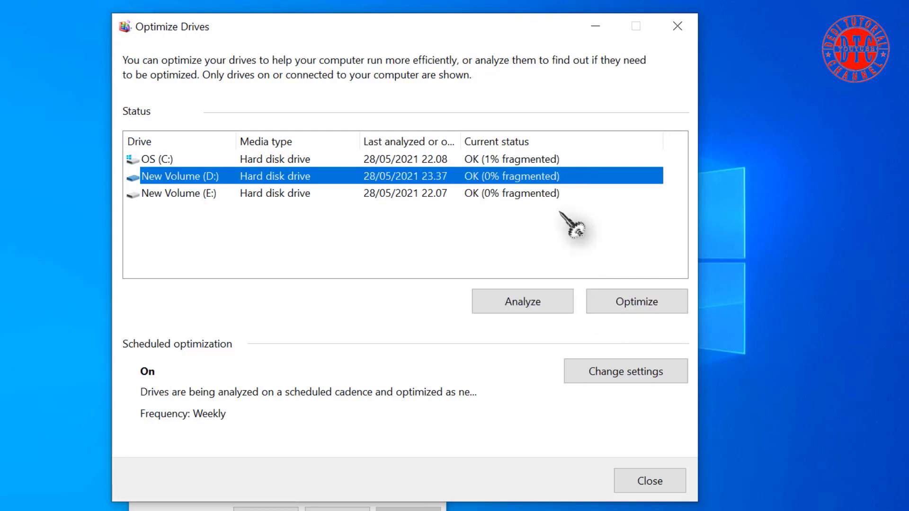
left_click(507, 194)
left_click(637, 301)
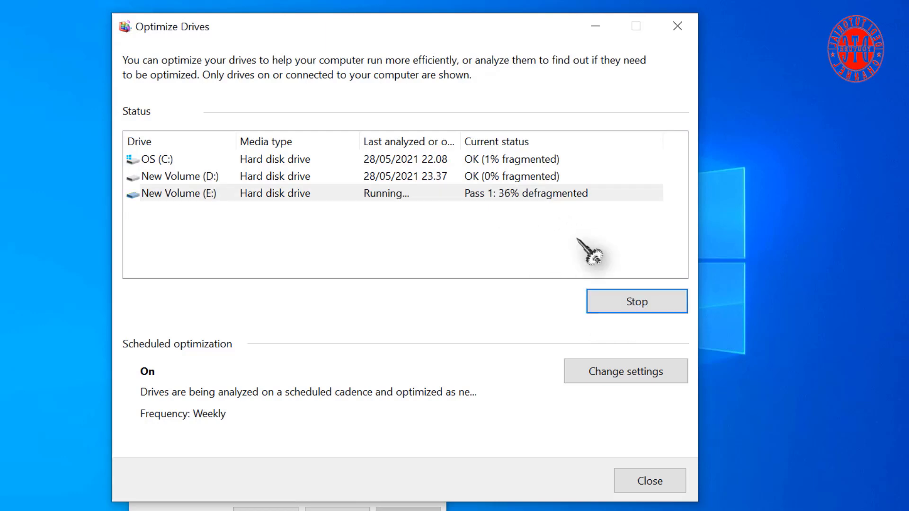
left_click(579, 241)
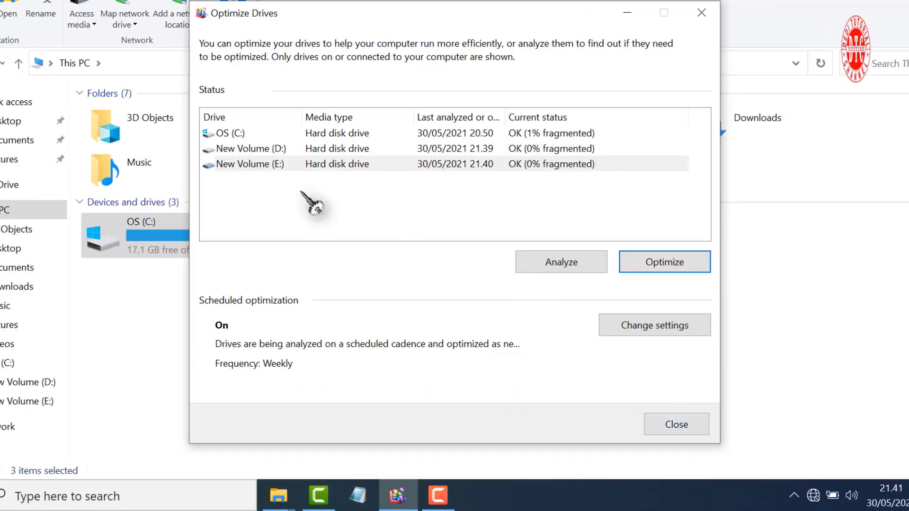
left_click(670, 425)
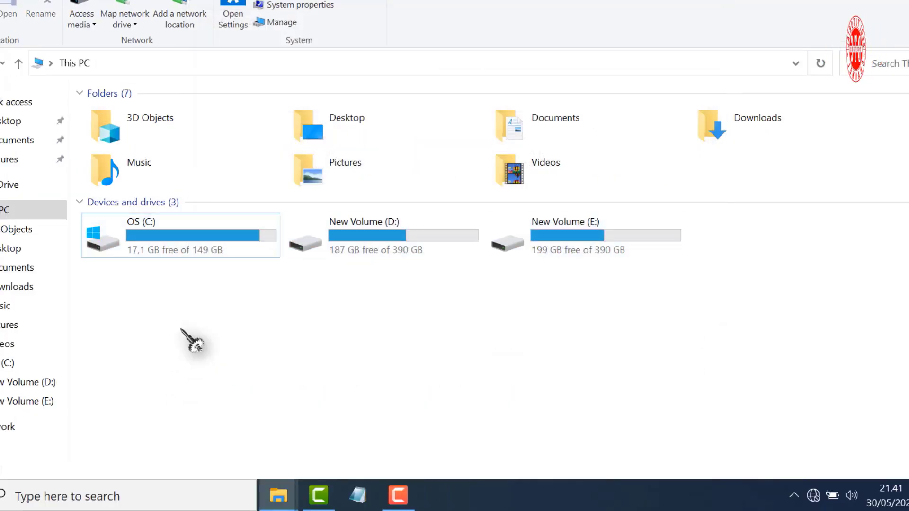
Open the properties of the OS (C:) drive and show its general disk space information.
left_click(199, 242)
right_click(197, 239)
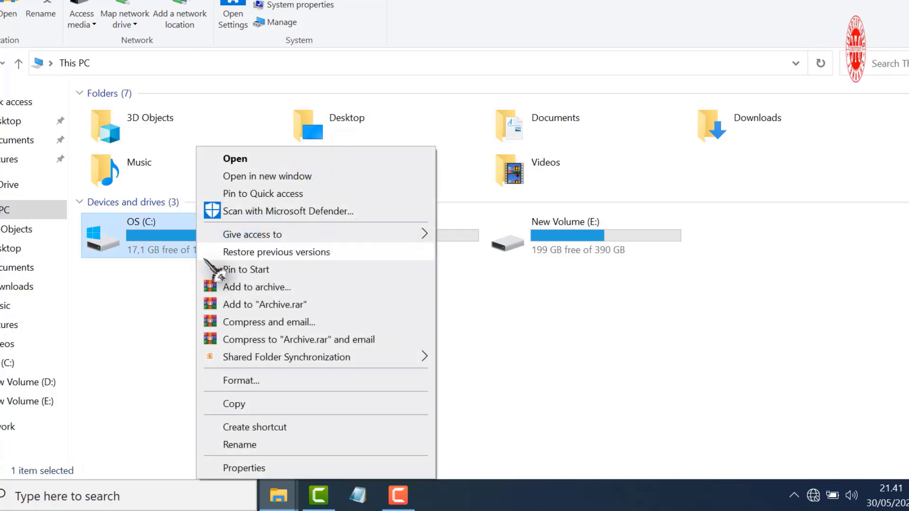
left_click(241, 467)
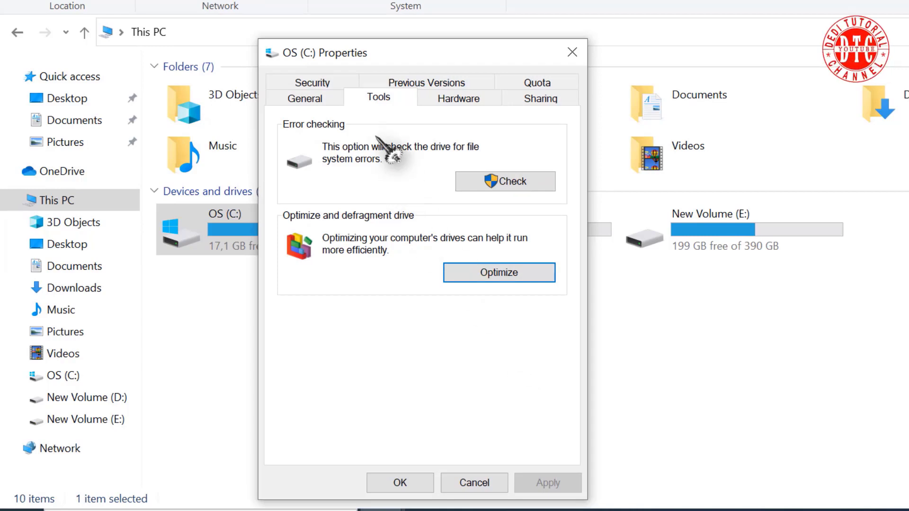
left_click(316, 99)
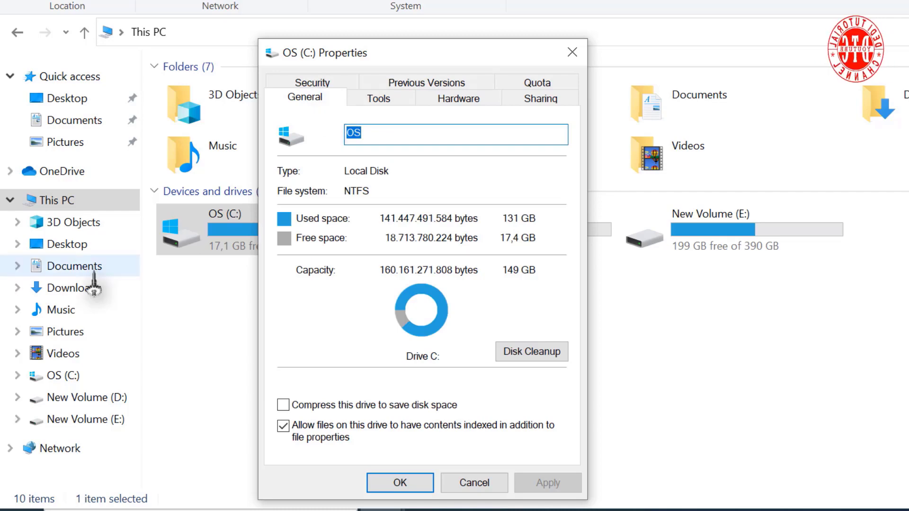
Move the LibreOffice installer, the Video folder and both PDF files from Downloads to New Volume (E:).
left_click(94, 289)
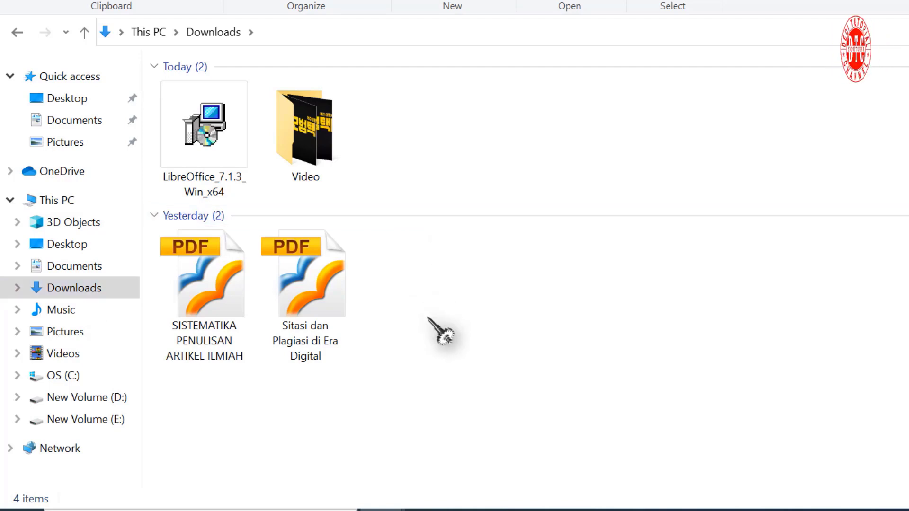
left_click_drag(428, 318, 216, 313)
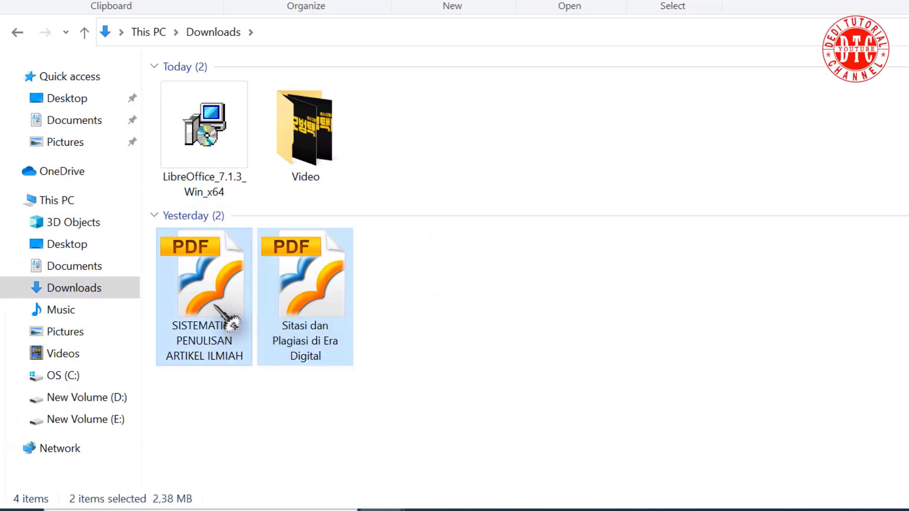
left_click_drag(420, 153, 226, 157)
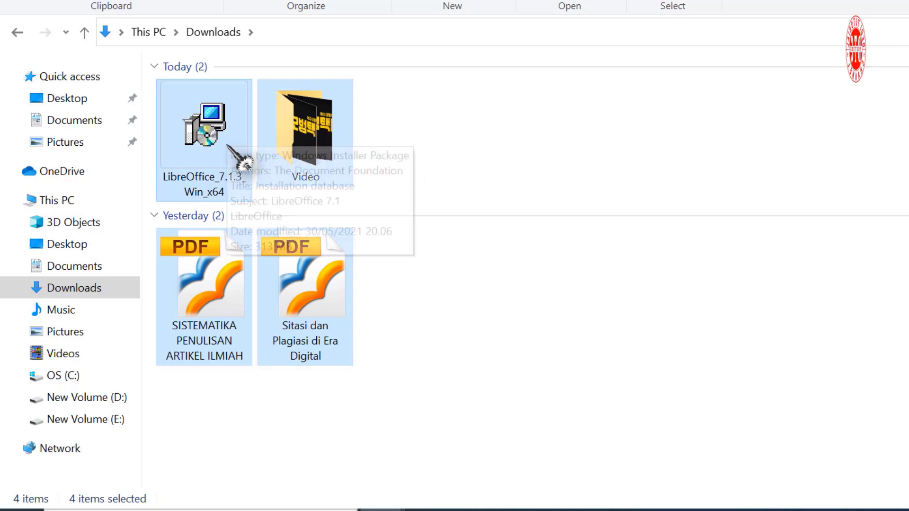
key("ctrl+x")
left_click(110, 423)
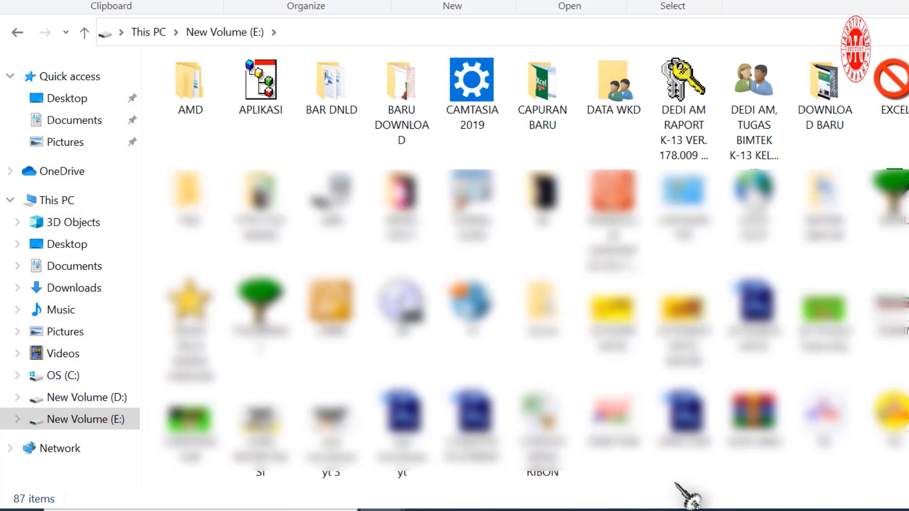
key("ctrl+v")
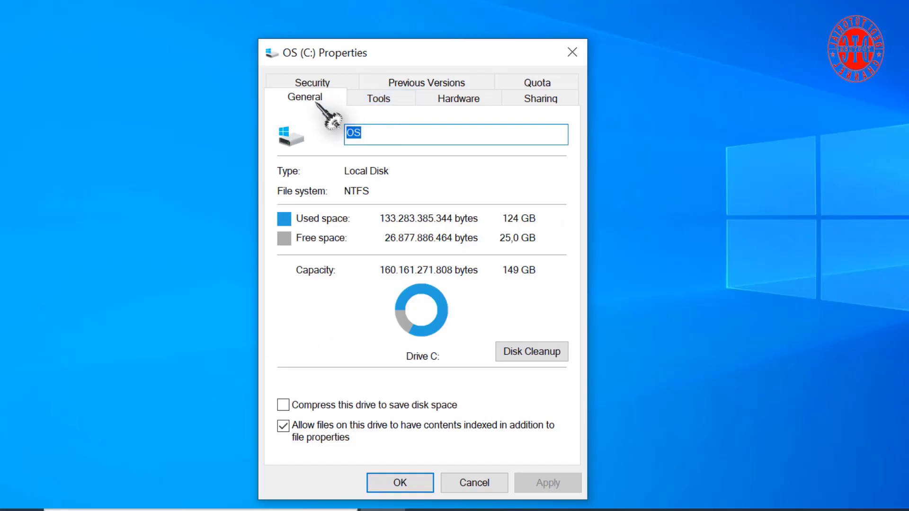
Start Disk Cleanup for OS (C:) and additionally mark DirectX Shader Cache and Delivery Optimization Files for deletion.
left_click(379, 99)
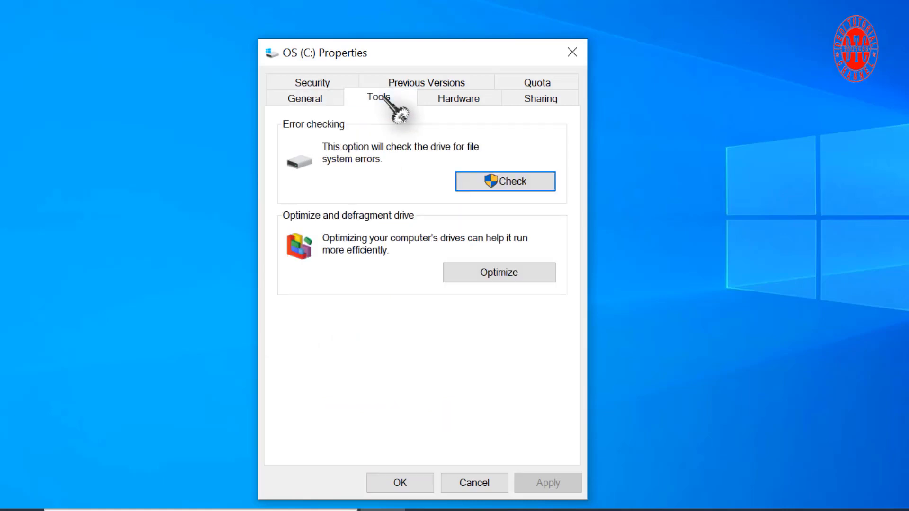
left_click(310, 100)
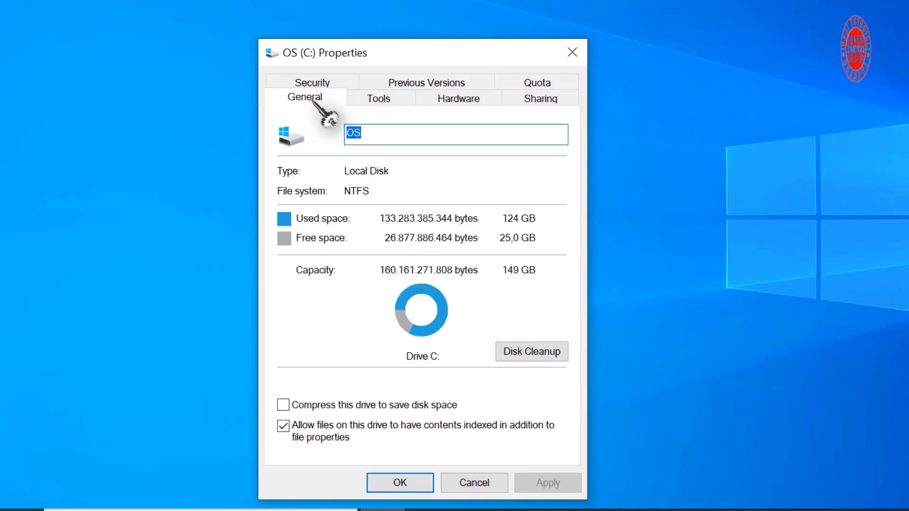
left_click(524, 353)
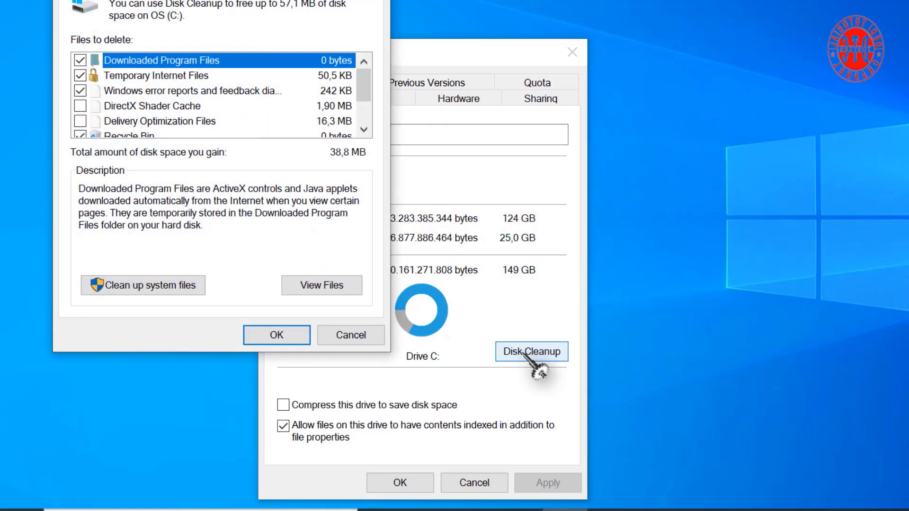
scroll(83, 107, "down", 1)
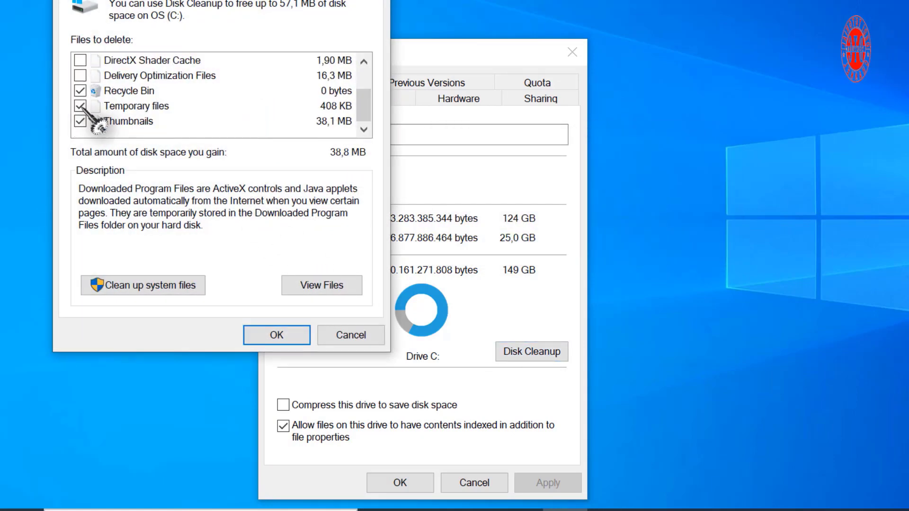
left_click(80, 75)
left_click(80, 60)
scroll(124, 113, "up", 1)
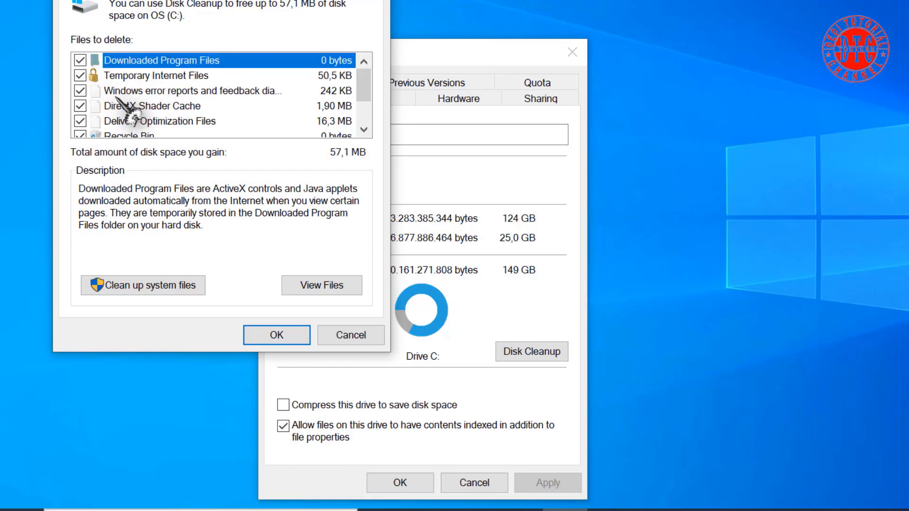
Run the cleanup of OS (C:), permanently delete all marked files, and close the drive's properties.
scroll(124, 112, "down", 1)
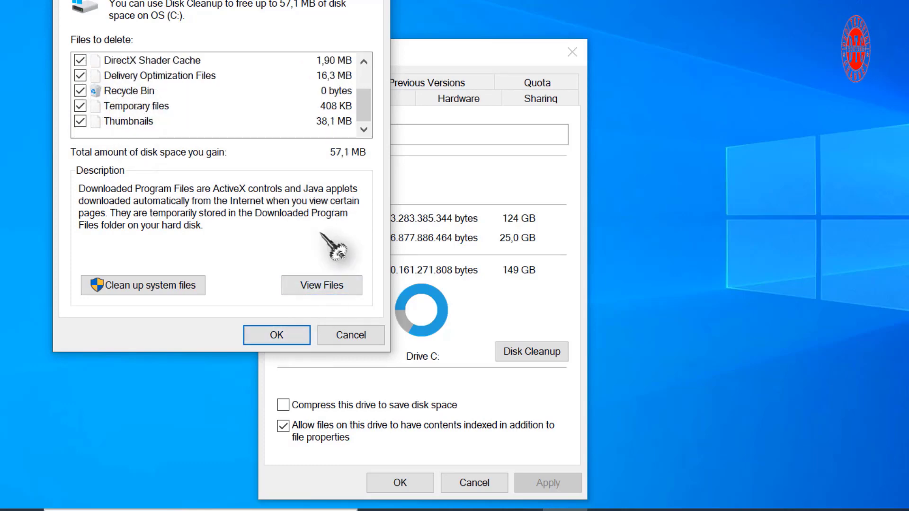
left_click(275, 334)
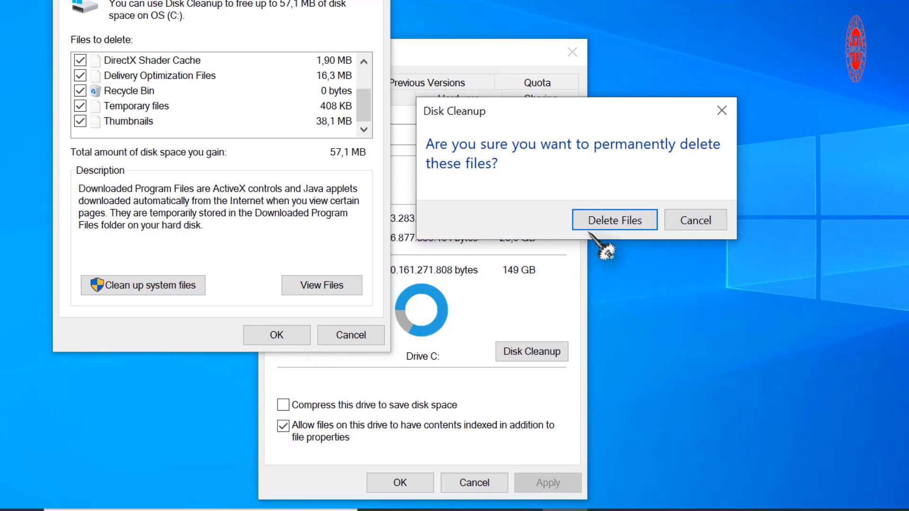
left_click(611, 219)
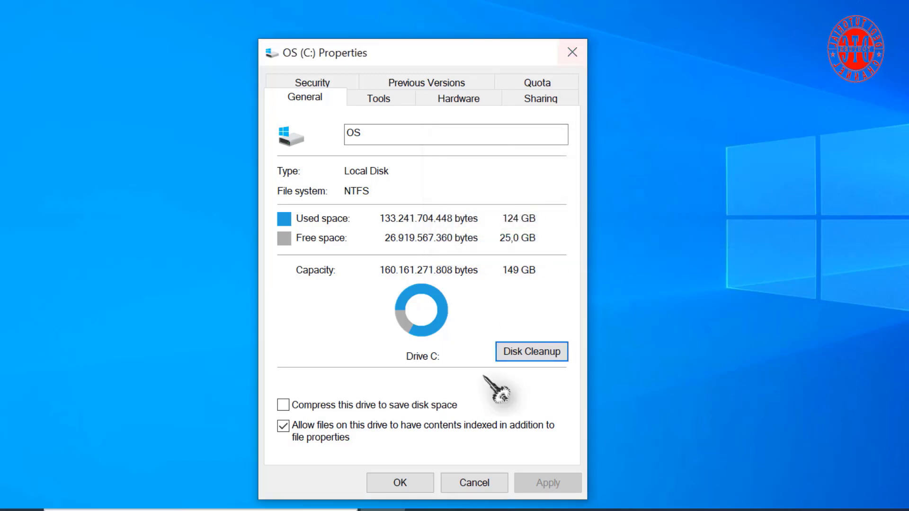
left_click(417, 482)
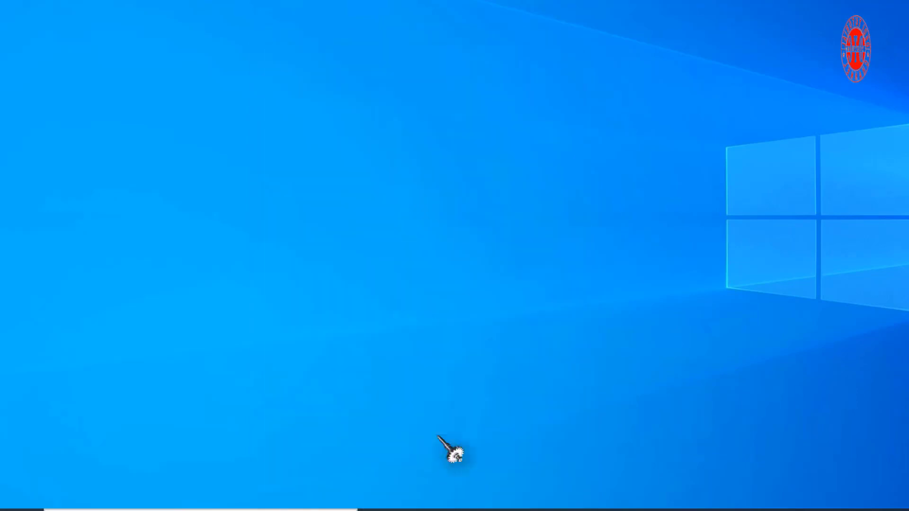
Refresh the desktop.
right_click(602, 96)
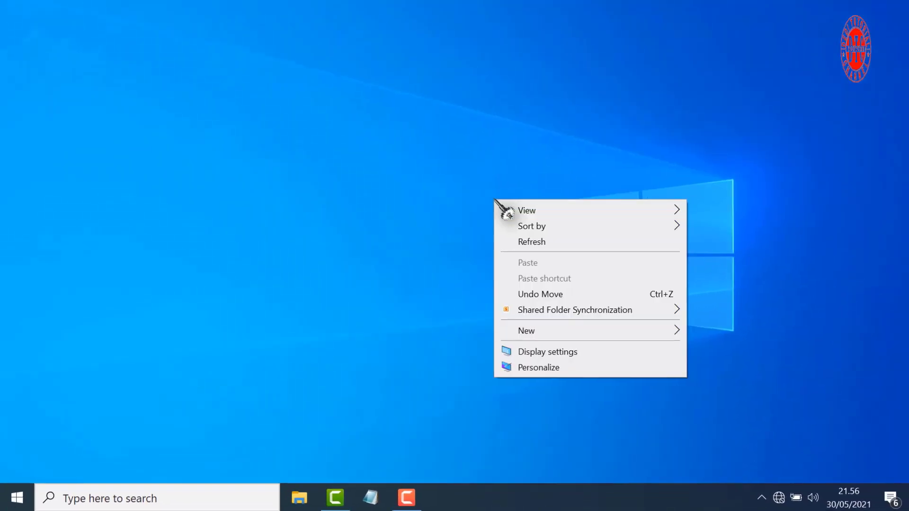
left_click(594, 167)
right_click(589, 171)
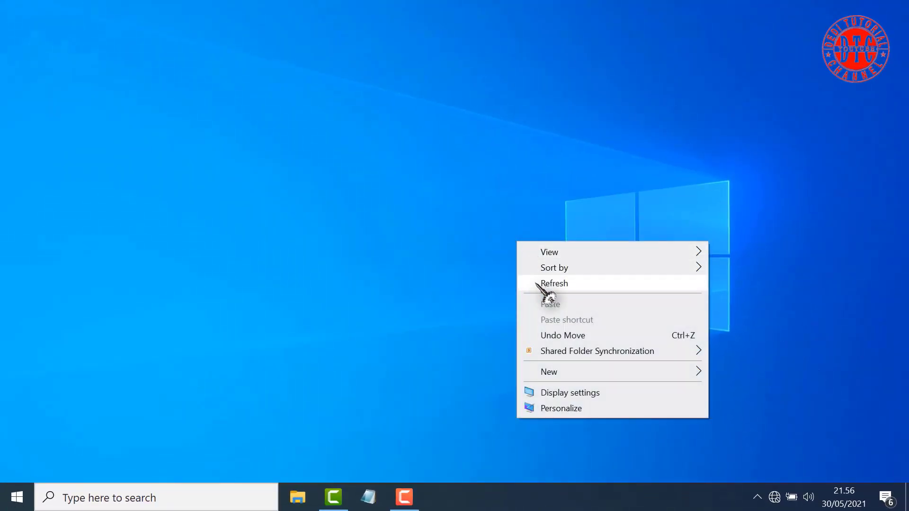
left_click(538, 283)
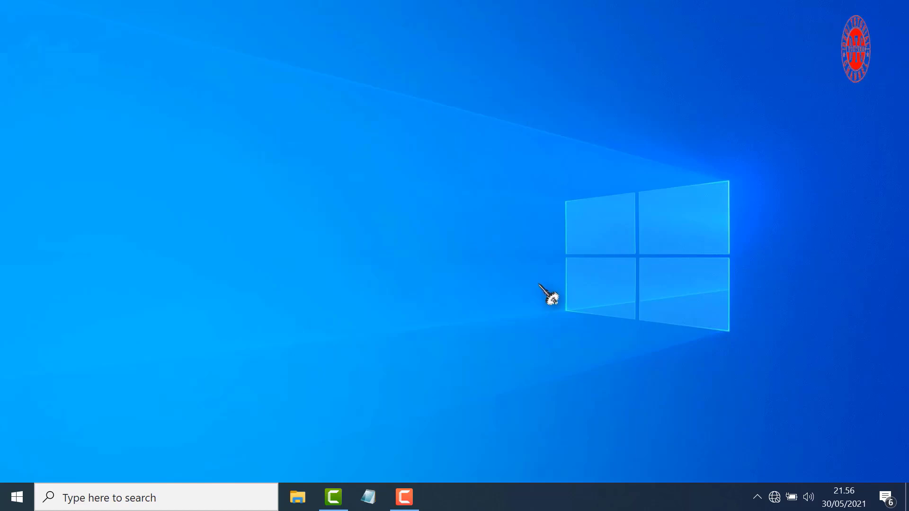